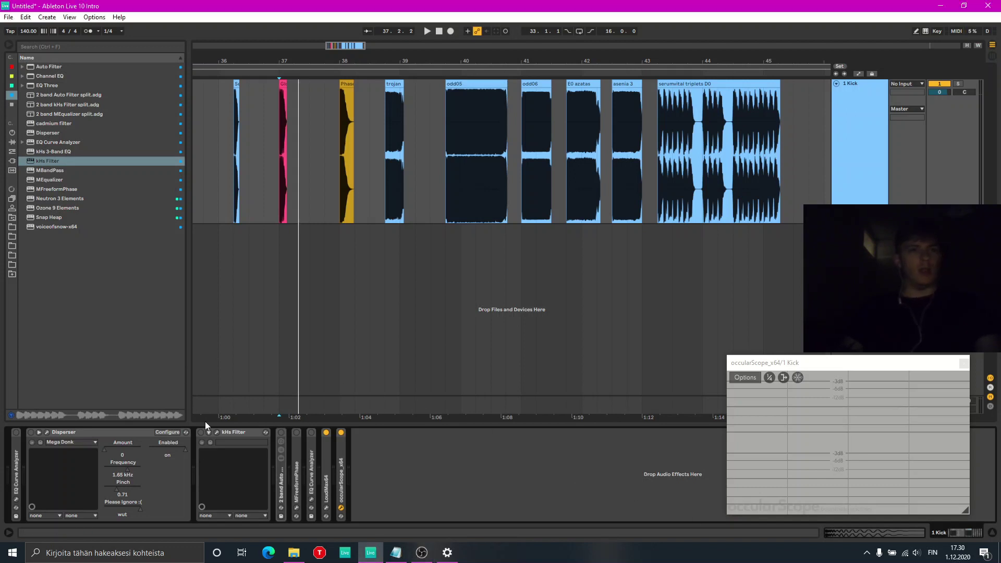
# - Turn on both EQ Curve Analyzer devices and open the window of the second one
pyautogui.click(16, 433)
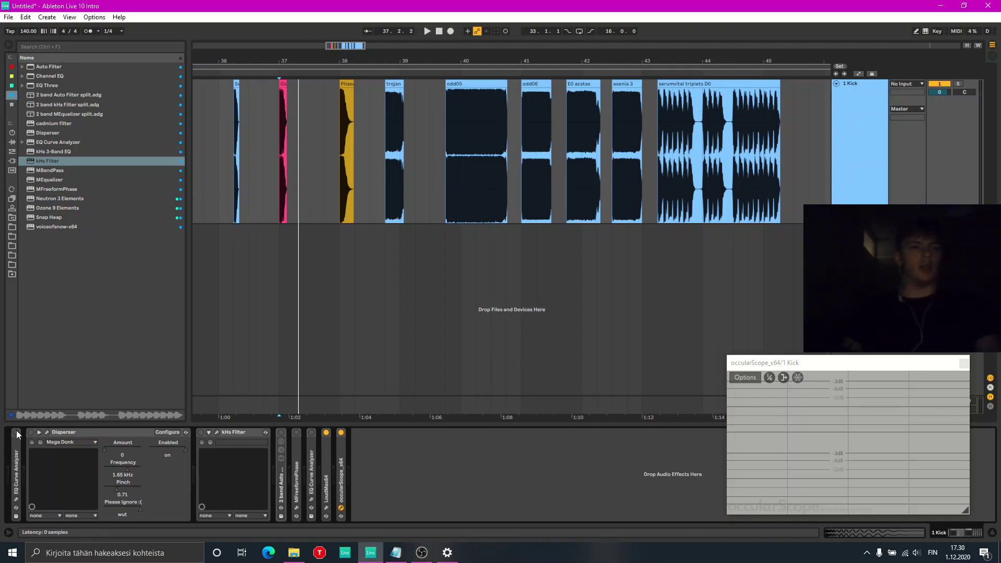
pyautogui.click(312, 432)
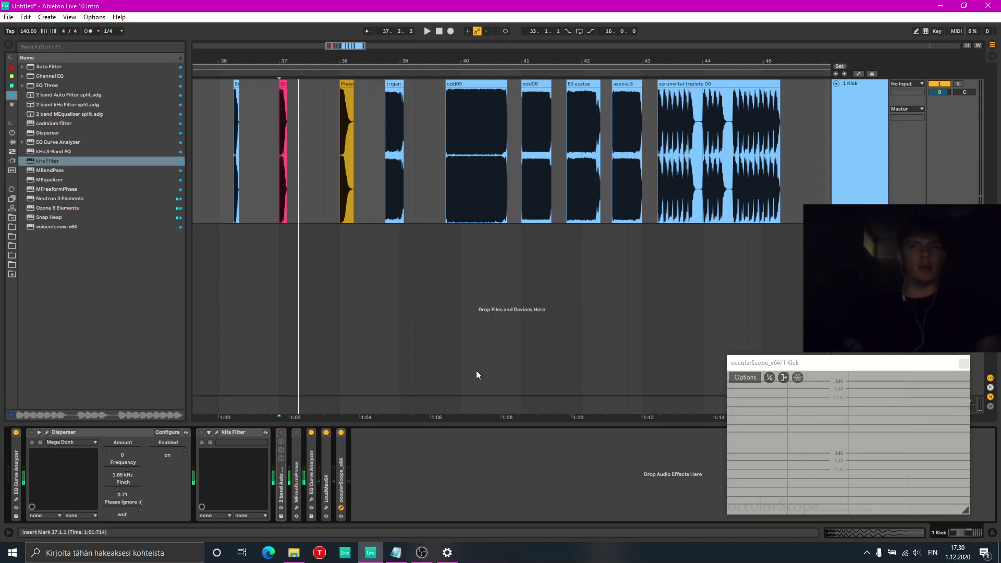
pyautogui.click(311, 500)
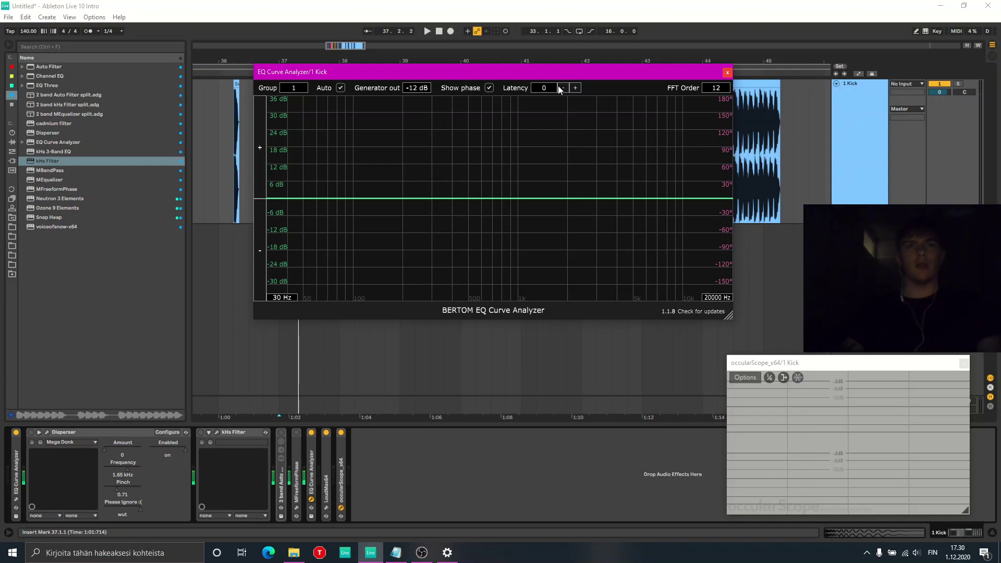
# - Enable Disperser, open its window and arrange it beside the EQ Curve Analyzer window so both can be seen
pyautogui.click(31, 432)
pyautogui.click(47, 432)
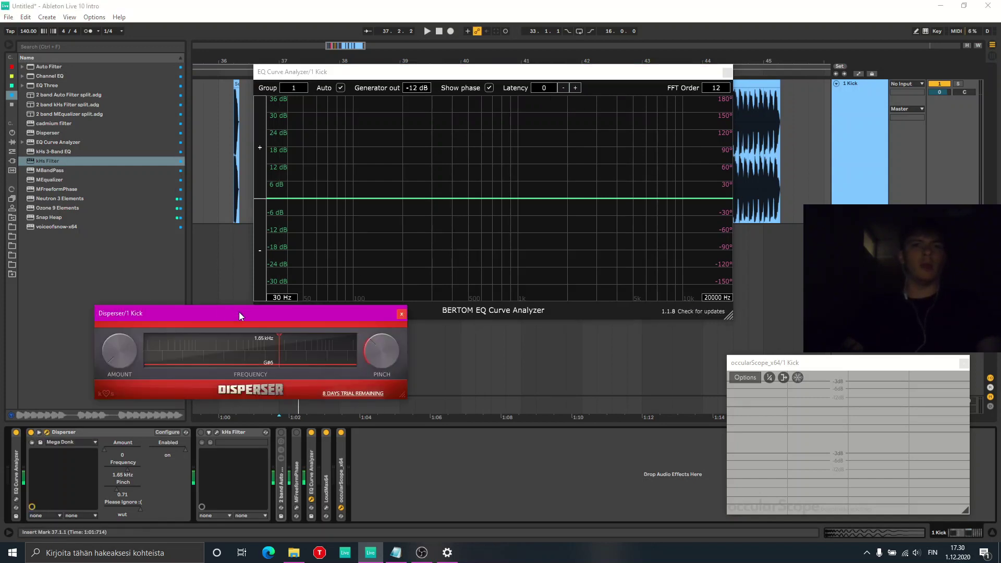
pyautogui.moveTo(239, 312); pyautogui.dragTo(186, 307)
pyautogui.moveTo(447, 72); pyautogui.dragTo(511, 77)
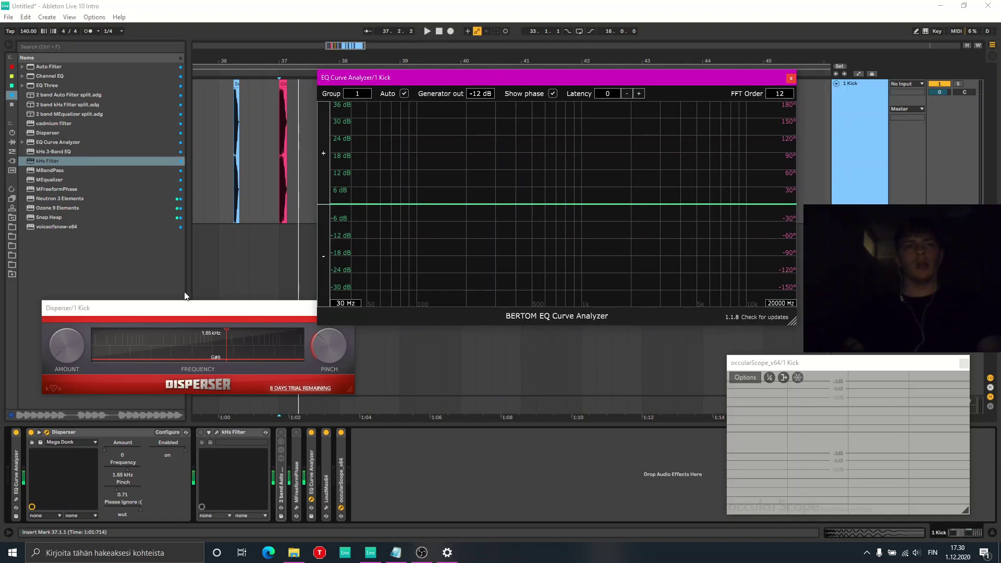
# - Raise Disperser's amount in stages from 1 through 2 and 8 up to 32 to compare the phase curves
pyautogui.moveTo(77, 350); pyautogui.dragTo(77, 341)
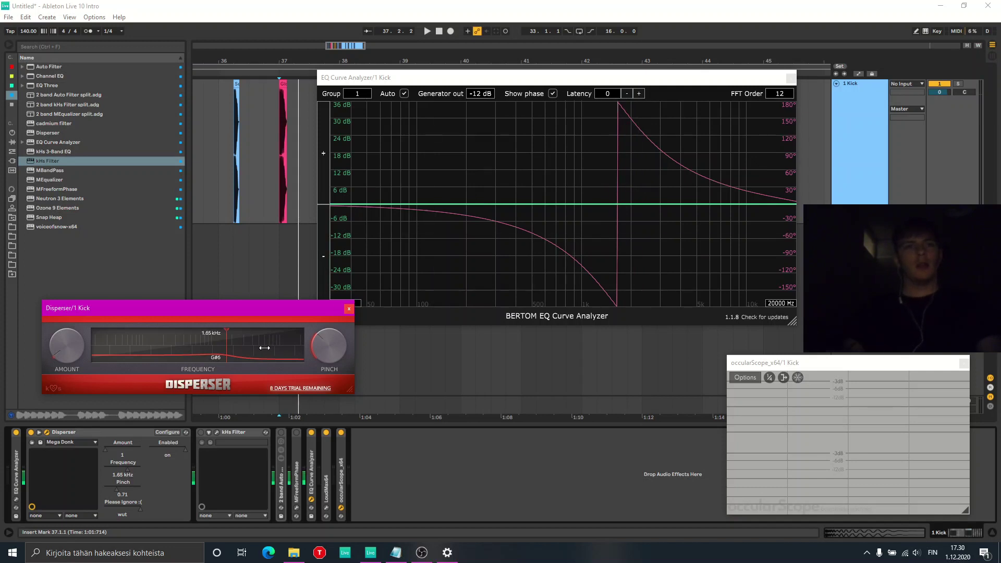
pyautogui.click(553, 94)
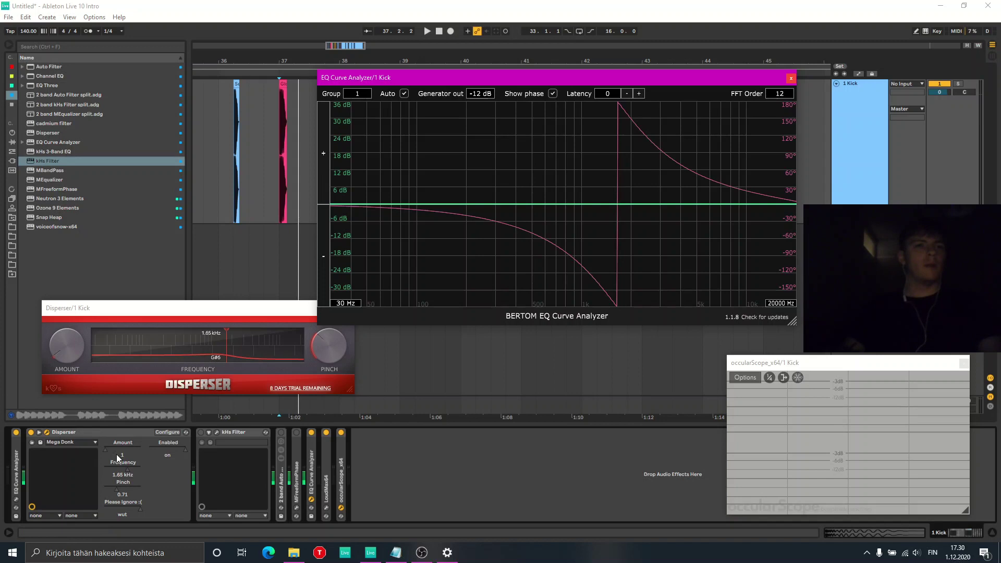
pyautogui.click(73, 355)
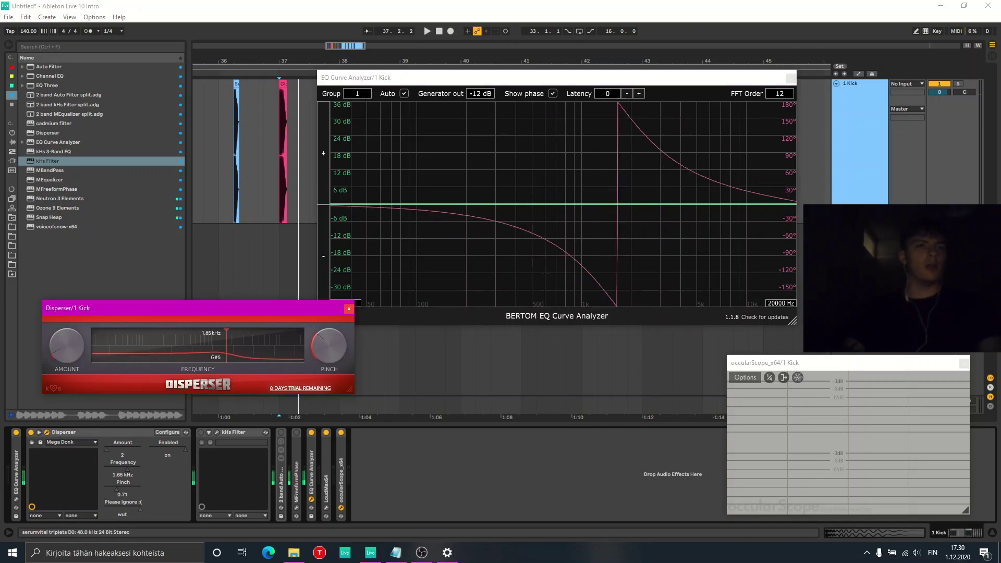
pyautogui.moveTo(73, 355); pyautogui.dragTo(73, 336)
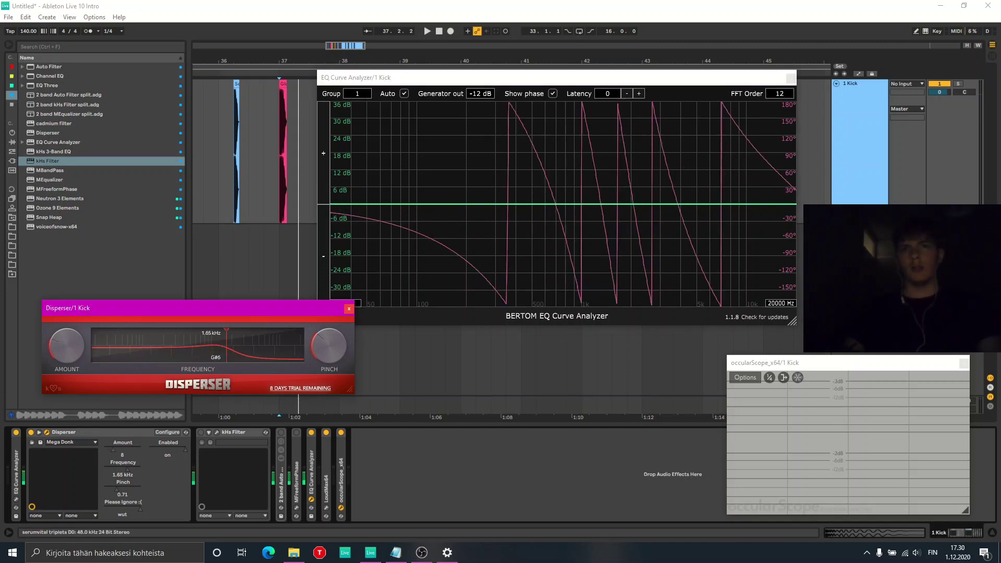
pyautogui.click(113, 449)
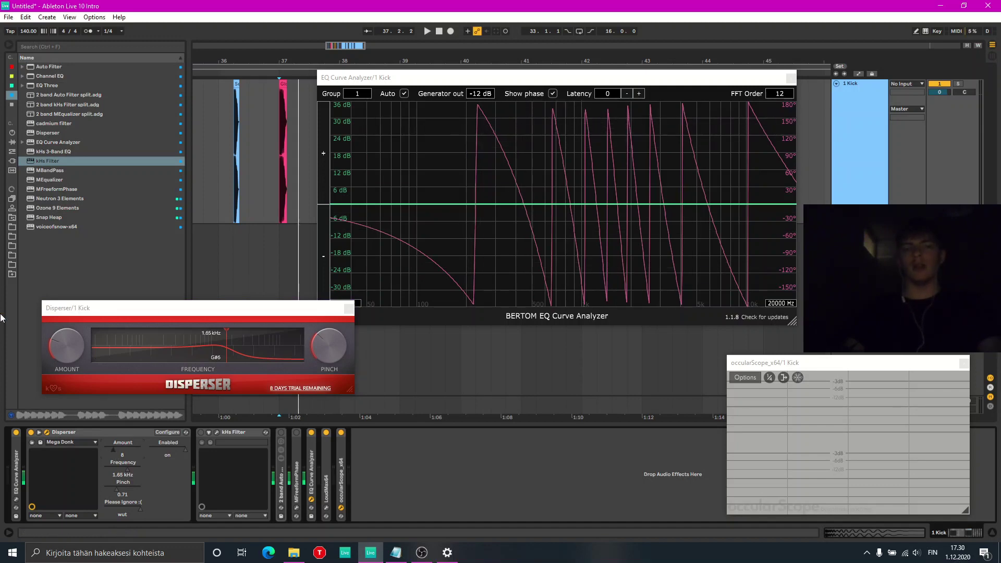
pyautogui.moveTo(65, 345); pyautogui.dragTo(143, 446)
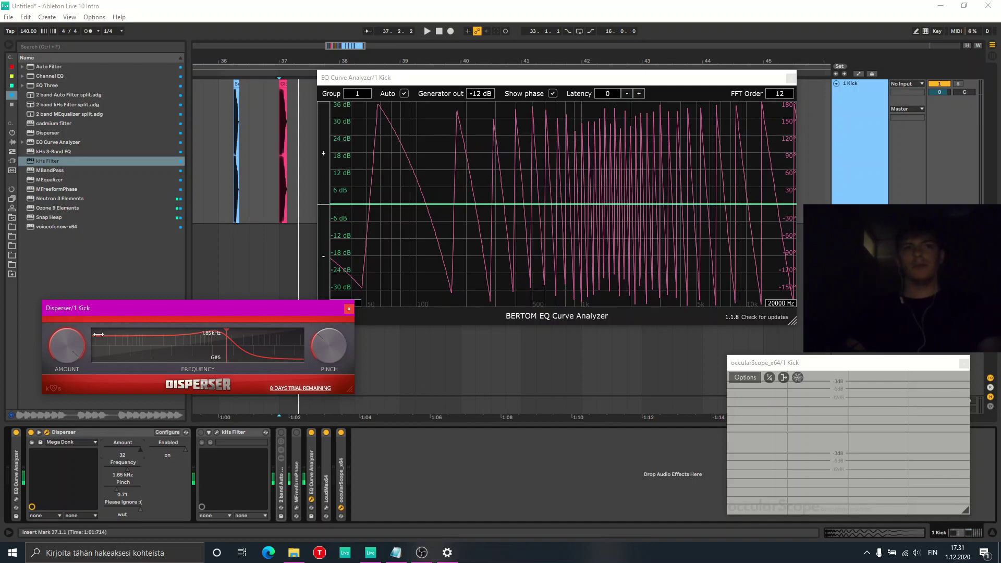
# - Set Disperser's frequency to 1.96 kHz and its amount to 8, and bypass the device
pyautogui.moveTo(226, 350)
pyautogui.mouseDown()
pyautogui.moveTo(210, 351)
pyautogui.moveTo(279, 355)
pyautogui.moveTo(212, 354)
pyautogui.mouseUp()
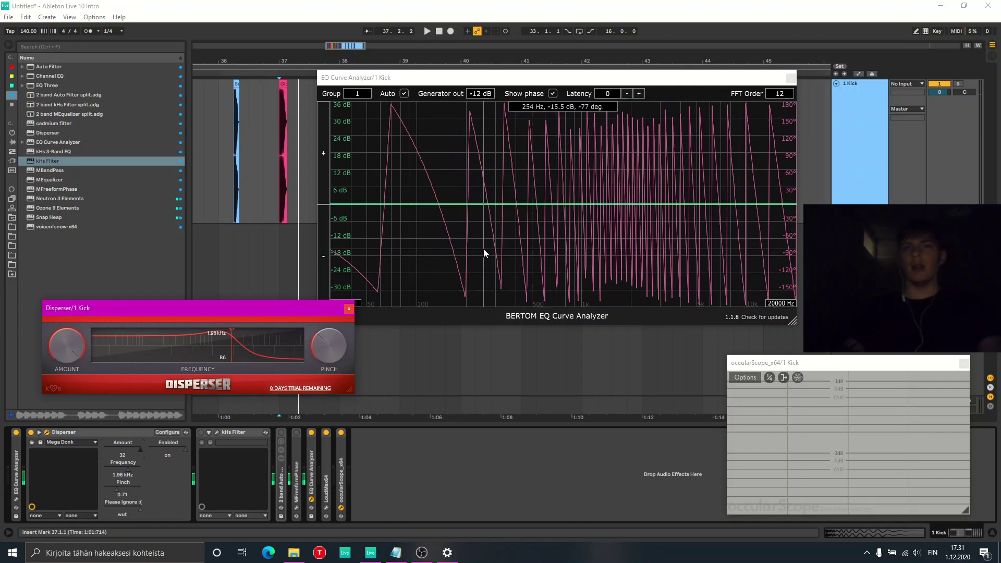
pyautogui.moveTo(59, 343); pyautogui.dragTo(67, 345)
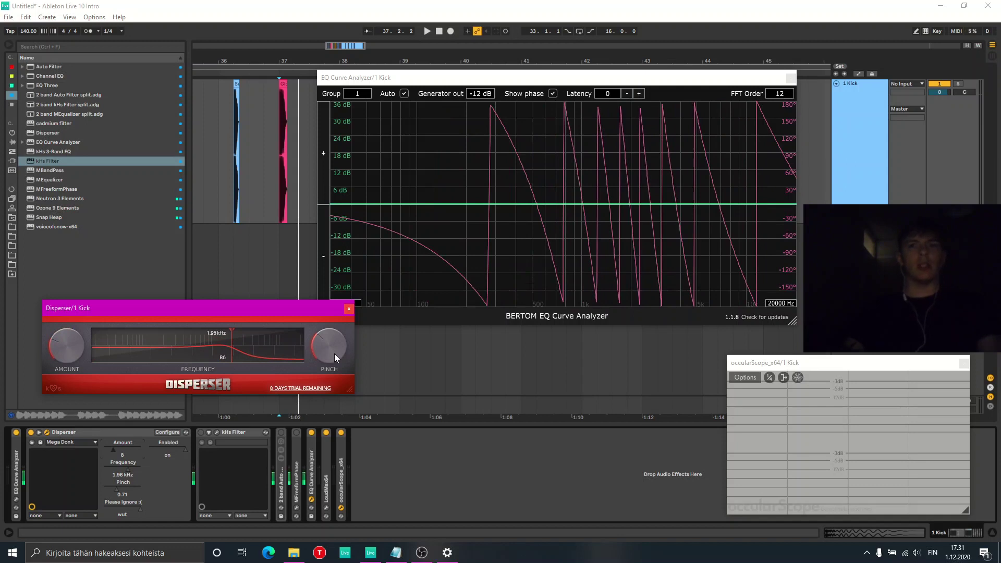
pyautogui.click(349, 311)
pyautogui.click(30, 432)
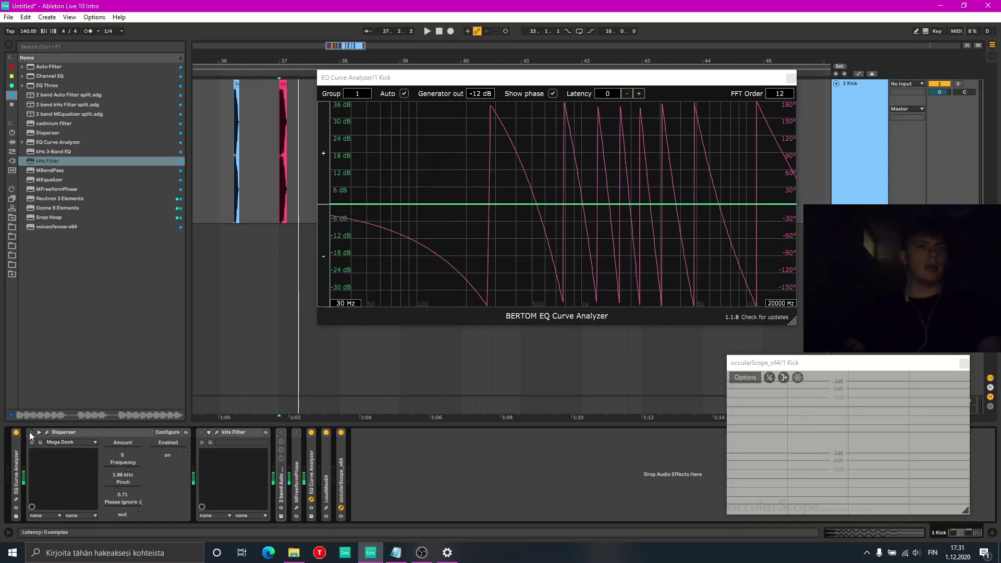
# - Enable kHs Filter, open its window and place it clear of the EQ Curve Analyzer graph
pyautogui.click(201, 433)
pyautogui.click(217, 433)
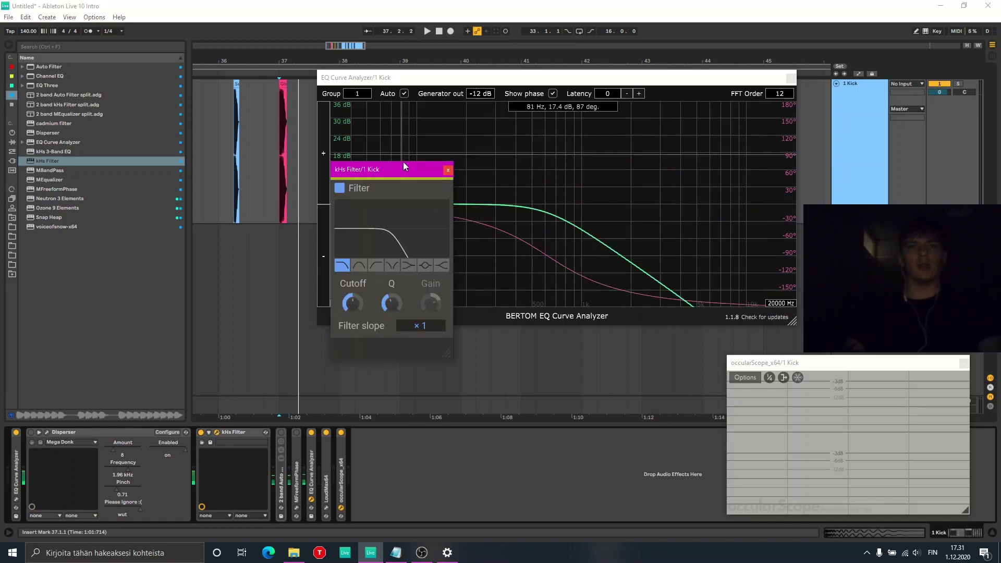
pyautogui.moveTo(404, 166); pyautogui.dragTo(182, 191)
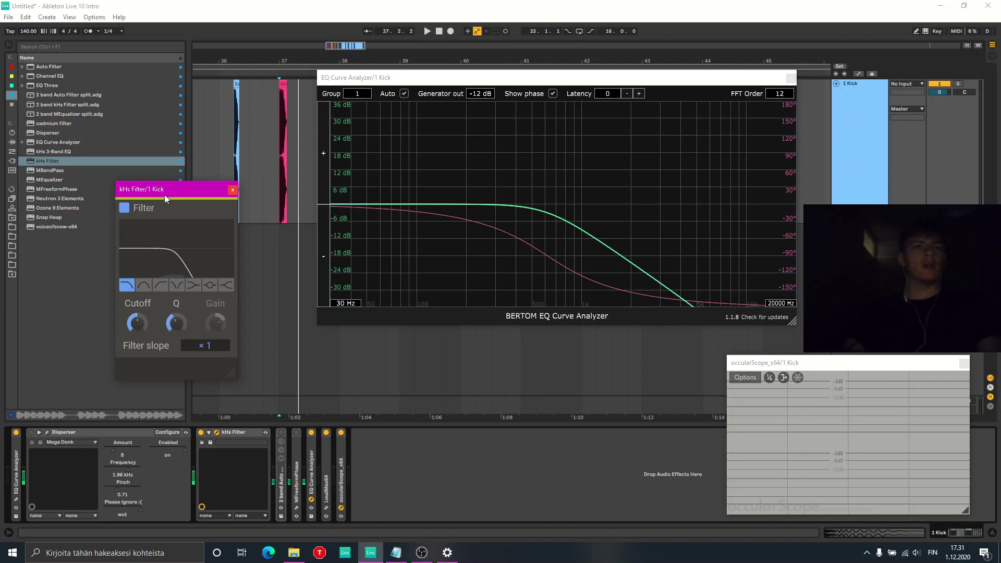
# - Try the notch and several other filter types in kHs Filter, ending back on low pass
pyautogui.click(177, 285)
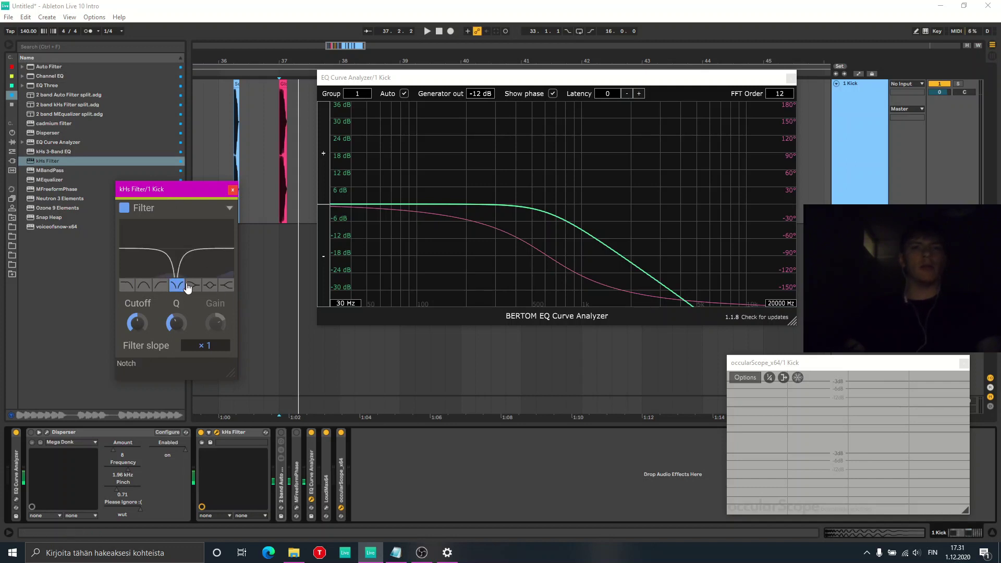
pyautogui.click(210, 285)
pyautogui.click(227, 285)
pyautogui.click(164, 287)
pyautogui.click(124, 287)
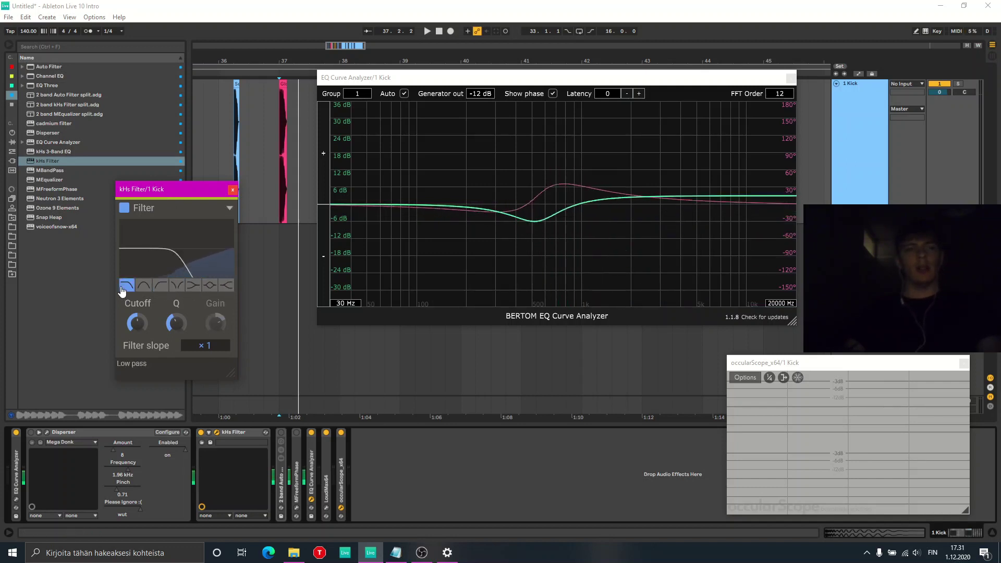
# - Test the kHs Filter slope up to ×4, return it to ×1 and bypass the filter
pyautogui.moveTo(202, 342); pyautogui.dragTo(223, 311)
pyautogui.scroll(-2, 207, 347)
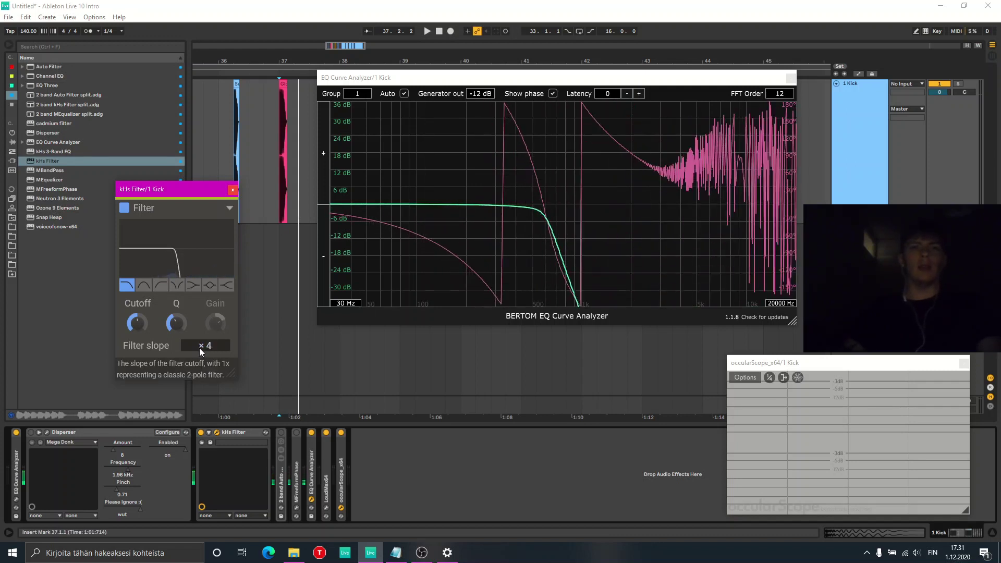
pyautogui.scroll(-2, 200, 348)
pyautogui.scroll(-1, 205, 350)
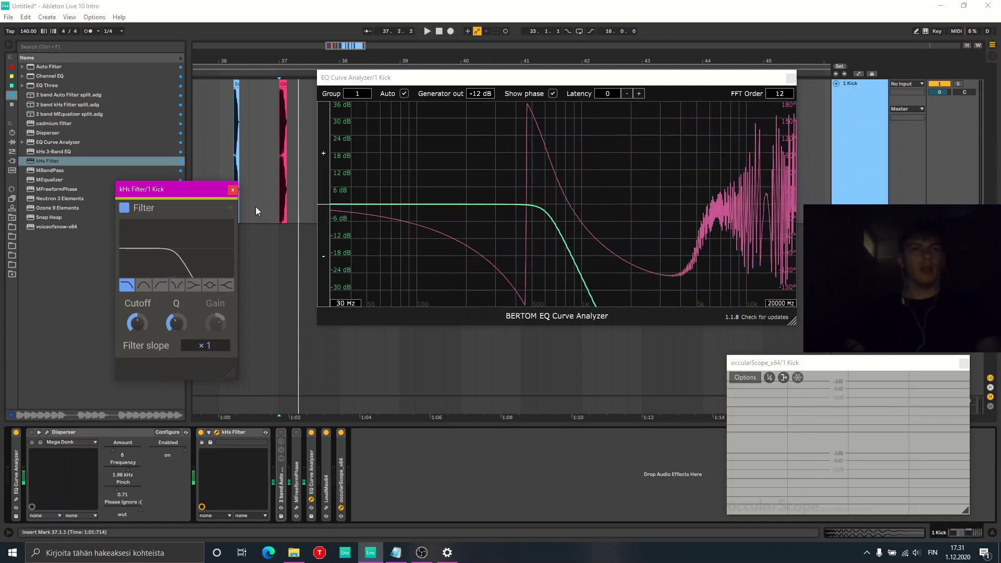
pyautogui.click(232, 190)
pyautogui.click(201, 434)
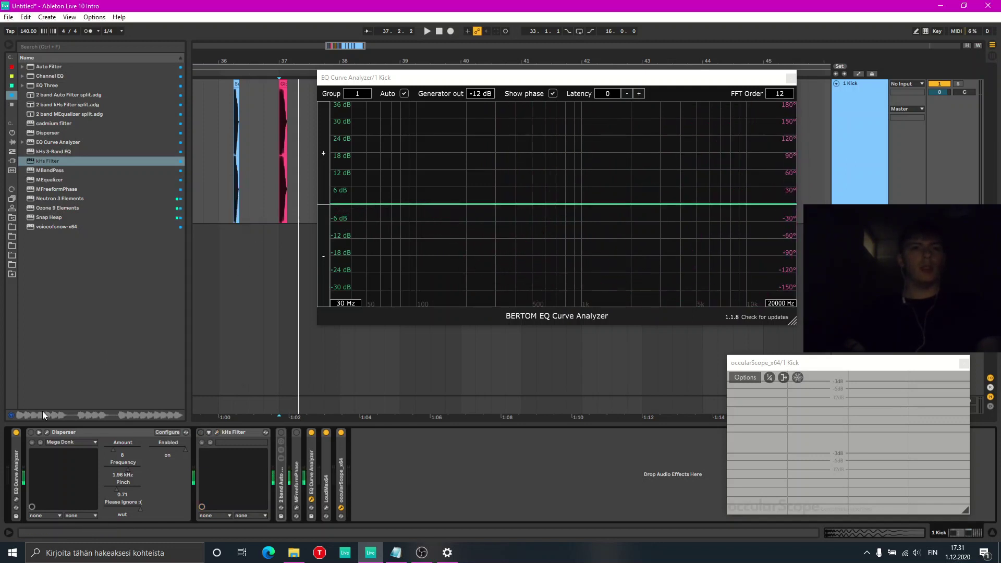
# - Re-enable Disperser to set its amount to 2 and frequency to 575 Hz, and bypass it again
pyautogui.click(31, 433)
pyautogui.moveTo(113, 450); pyautogui.dragTo(99, 450)
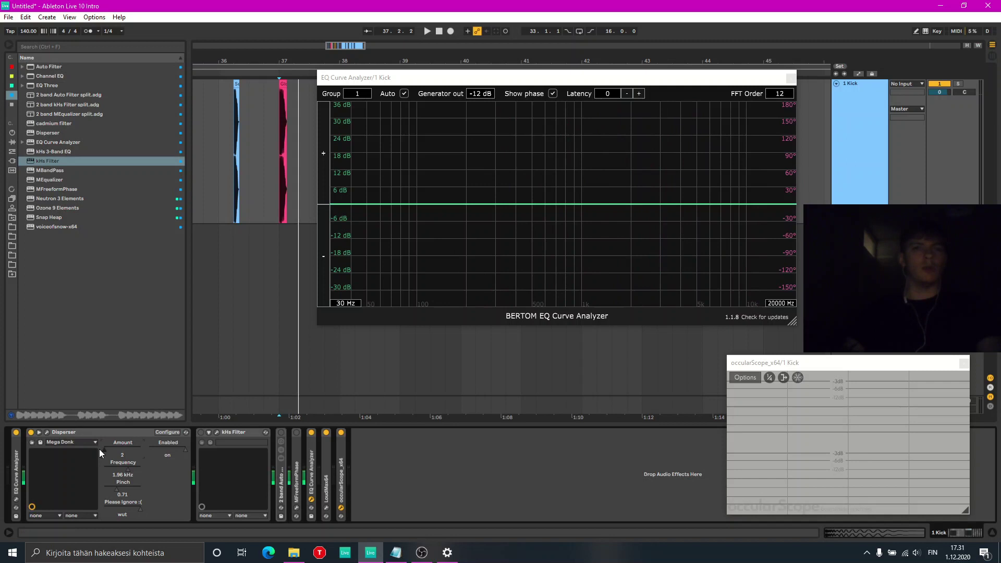
pyautogui.click(48, 432)
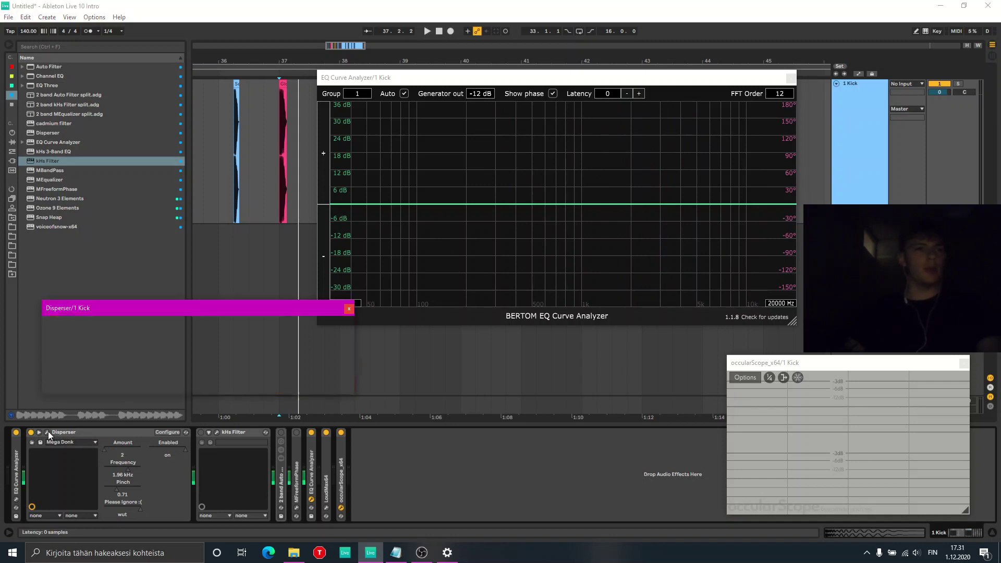
pyautogui.moveTo(73, 351); pyautogui.dragTo(73, 342)
pyautogui.moveTo(231, 345); pyautogui.dragTo(196, 350)
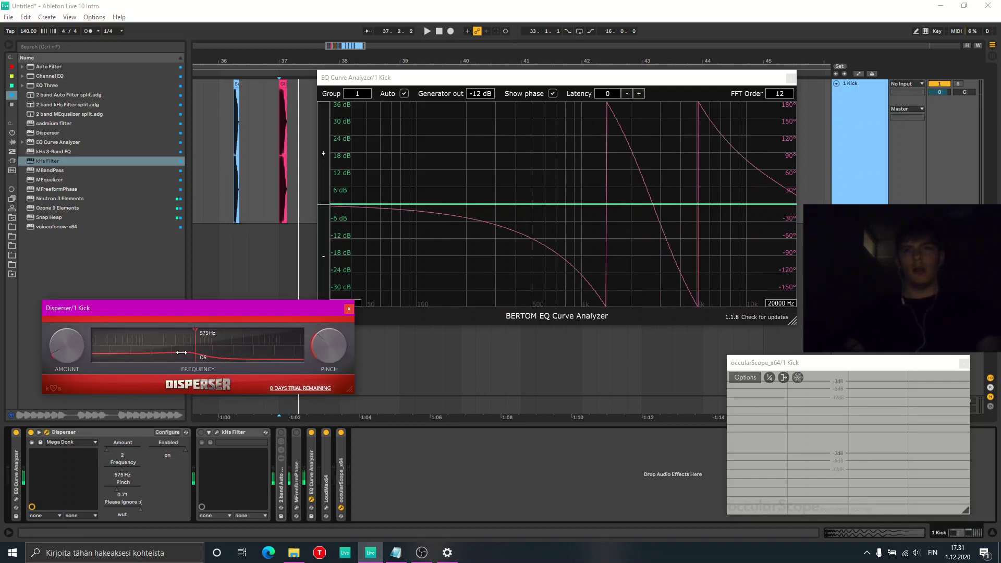
pyautogui.click(349, 308)
pyautogui.click(32, 433)
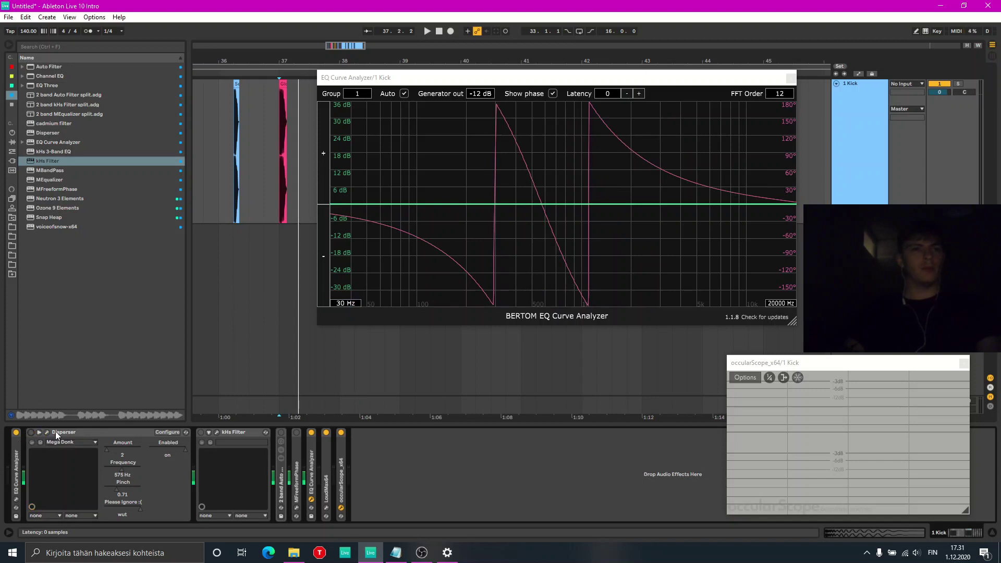
# - Enable the 2 band Auto Filter split rack, adjust its cutoff macro slightly and collapse the rack
pyautogui.click(281, 432)
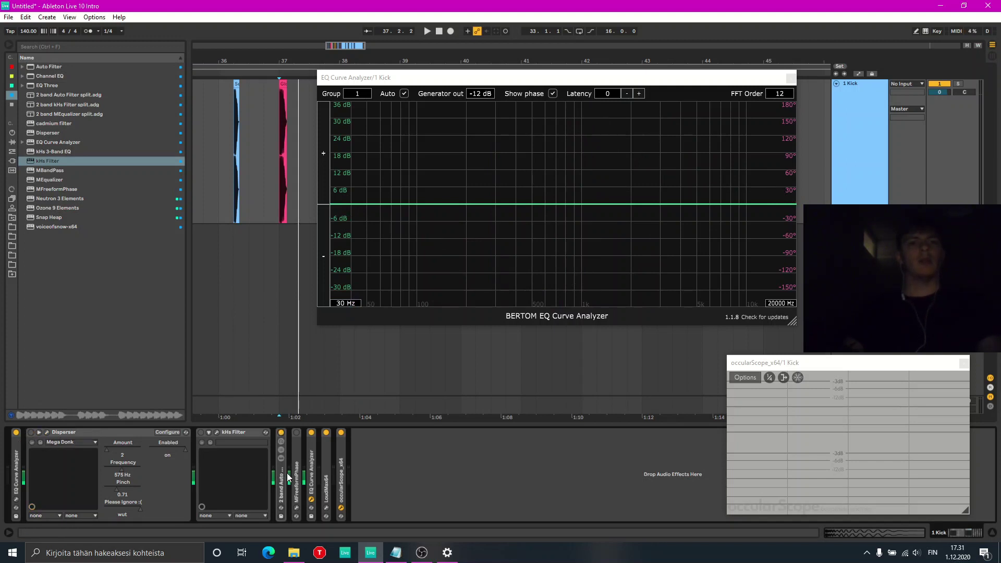
pyautogui.doubleClick(284, 480)
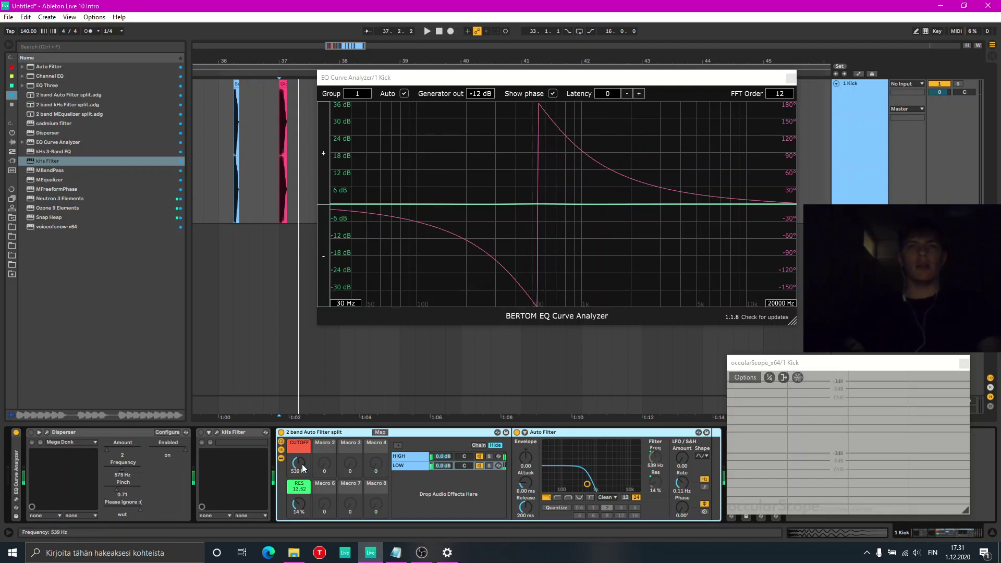
pyautogui.moveTo(302, 464); pyautogui.dragTo(300, 471)
pyautogui.doubleClick(305, 431)
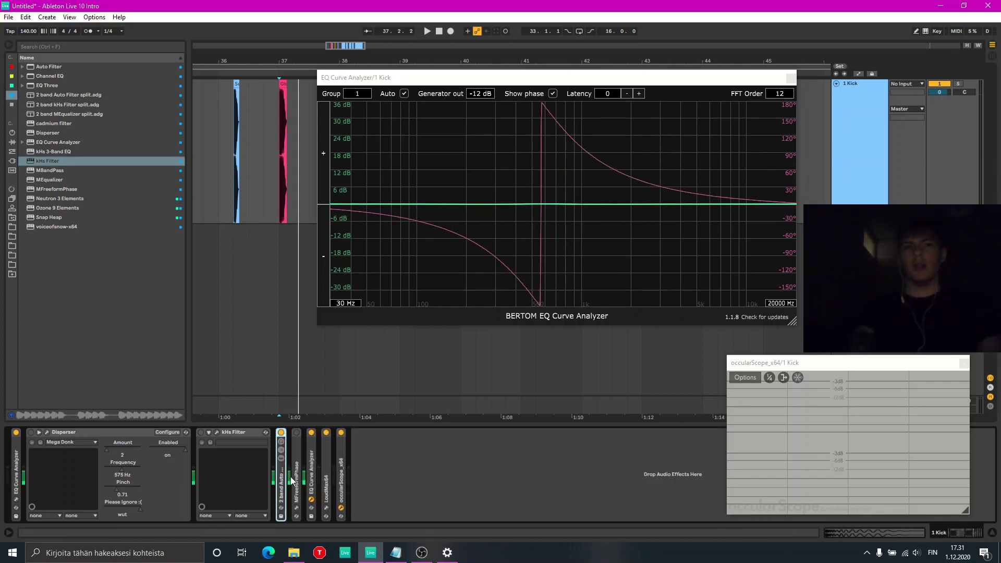
# - Duplicate the 2 band Auto Filter split rack twice to stack the phase shift, and delete all three racks
pyautogui.hotkey('ctrl', 'd')
pyautogui.hotkey('ctrl', 'd')
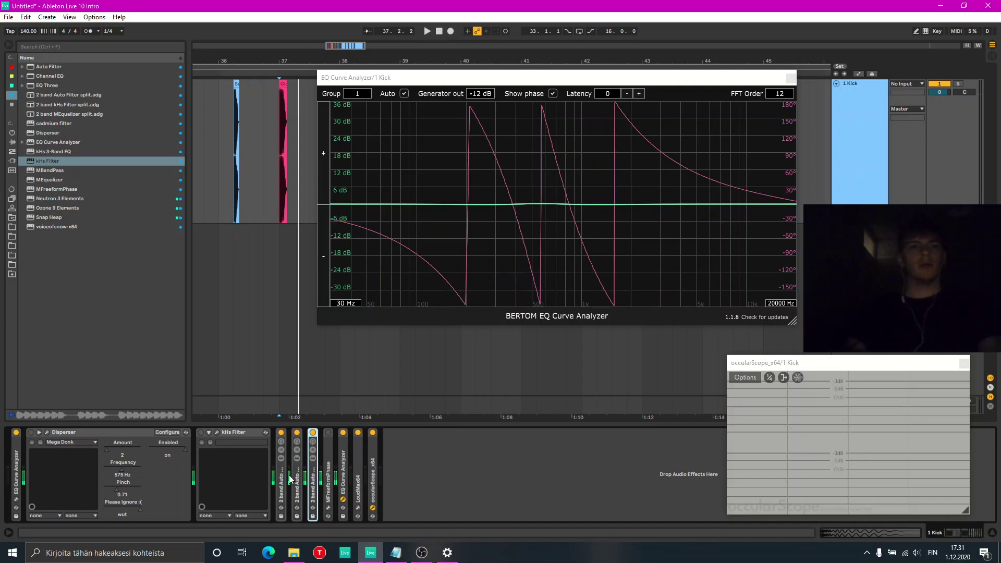
pyautogui.click(284, 477)
pyautogui.keyDown('shift'); pyautogui.click(314, 480); pyautogui.keyUp('shift')
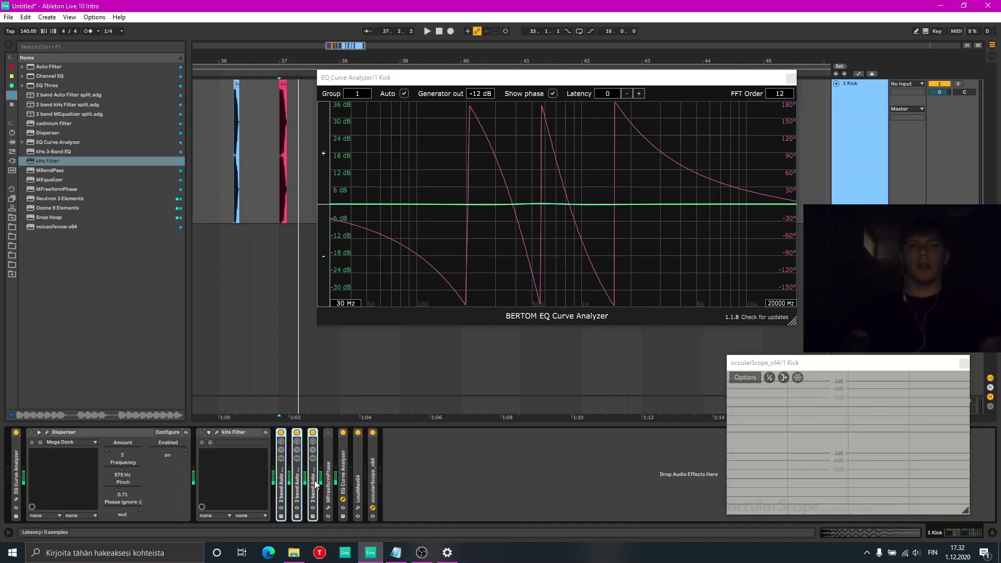
pyautogui.press('Delete')
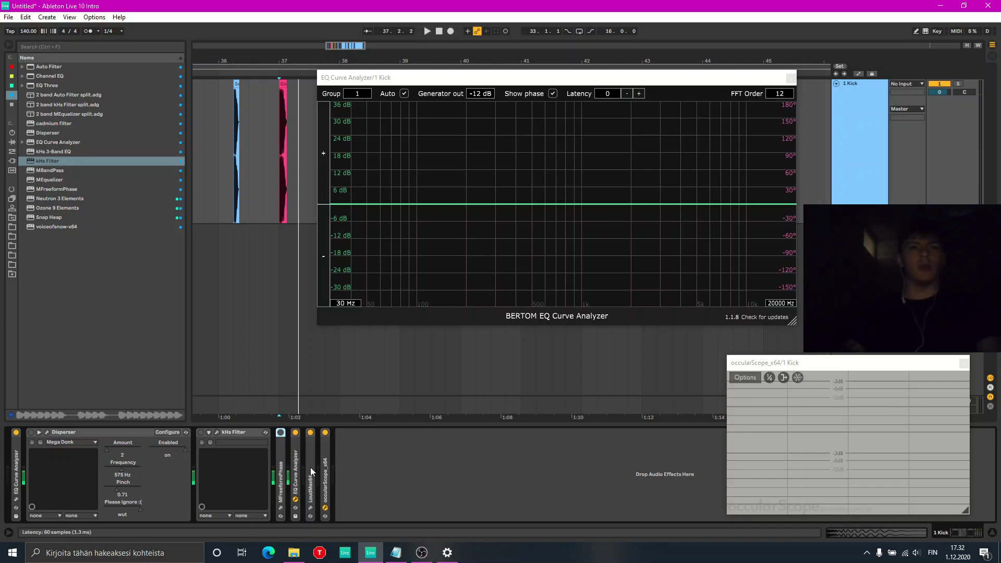
# - Enable MFreeformPhase and draw a zigzag phase adjustment curve with points above and below the centre line
pyautogui.click(280, 506)
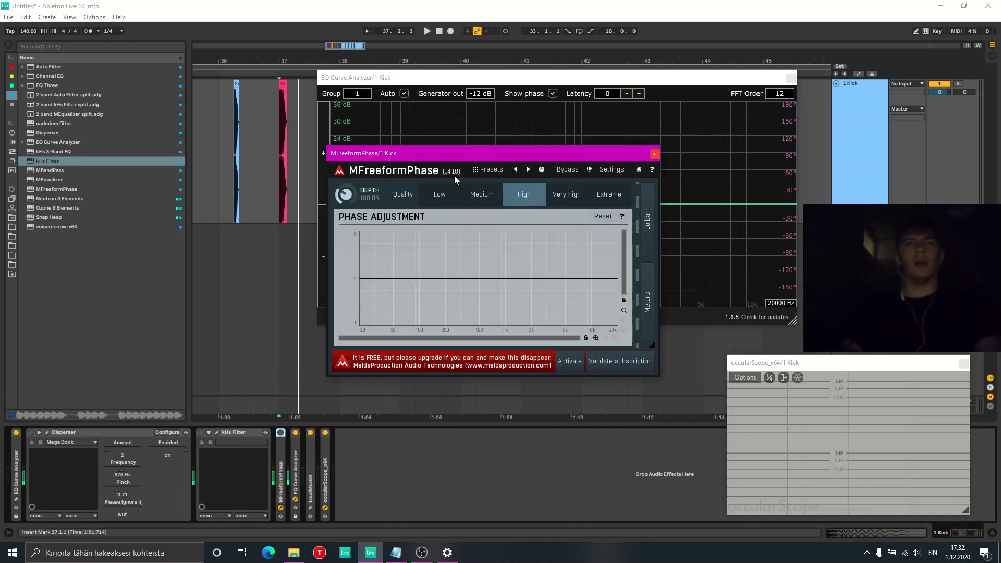
pyautogui.moveTo(453, 152); pyautogui.dragTo(200, 165)
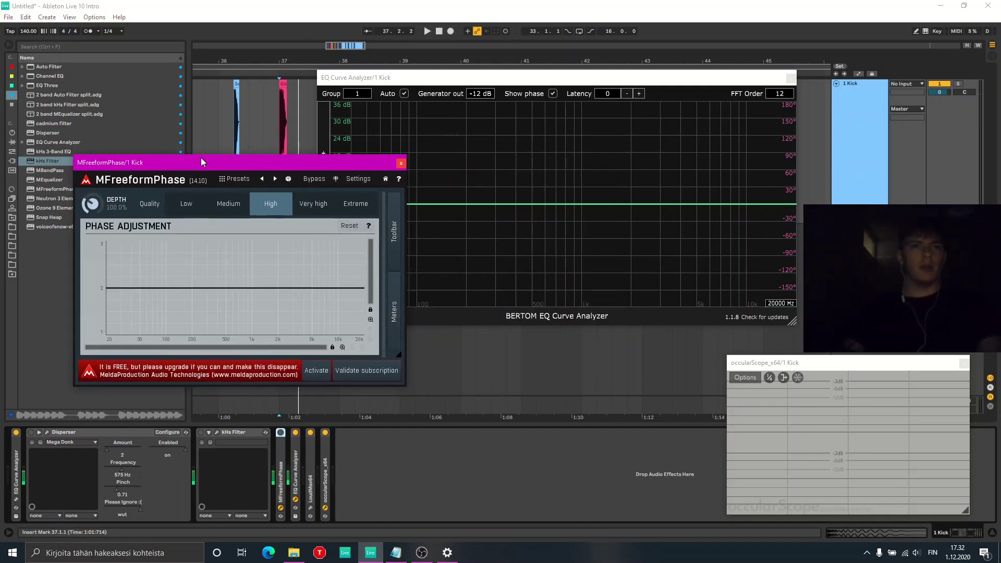
pyautogui.doubleClick(176, 273)
pyautogui.doubleClick(213, 271)
pyautogui.doubleClick(215, 292)
pyautogui.click(281, 433)
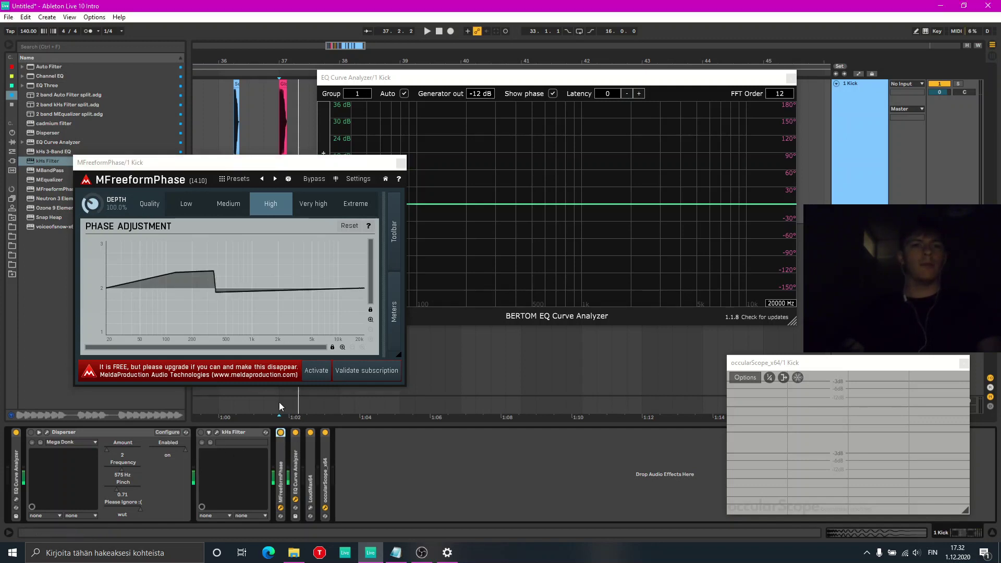
pyautogui.moveTo(251, 297); pyautogui.dragTo(271, 268)
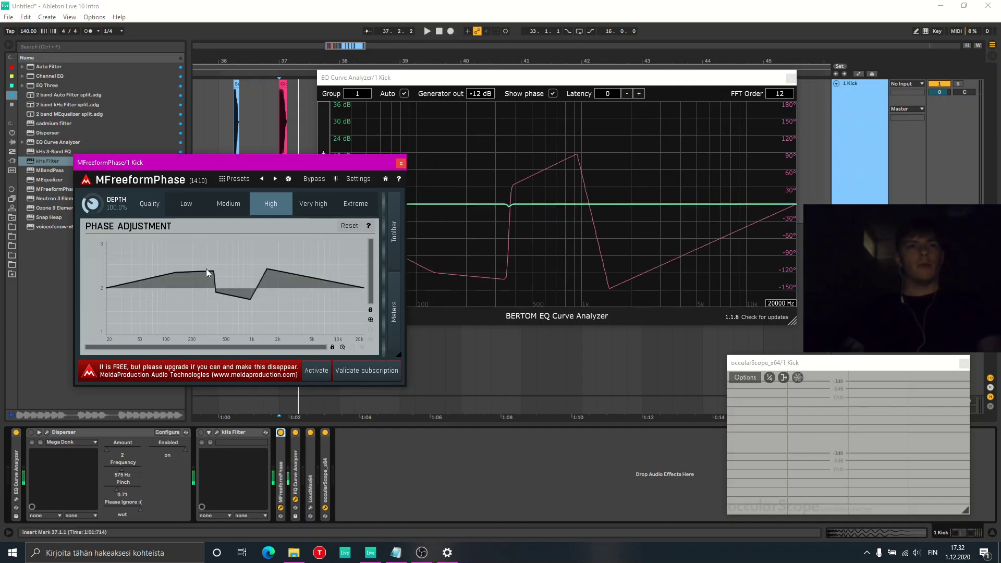
# - Clear all points of the MFreeformPhase curve and draw a freehand wavy phase adjustment across the spectrum
pyautogui.rightClick(256, 273)
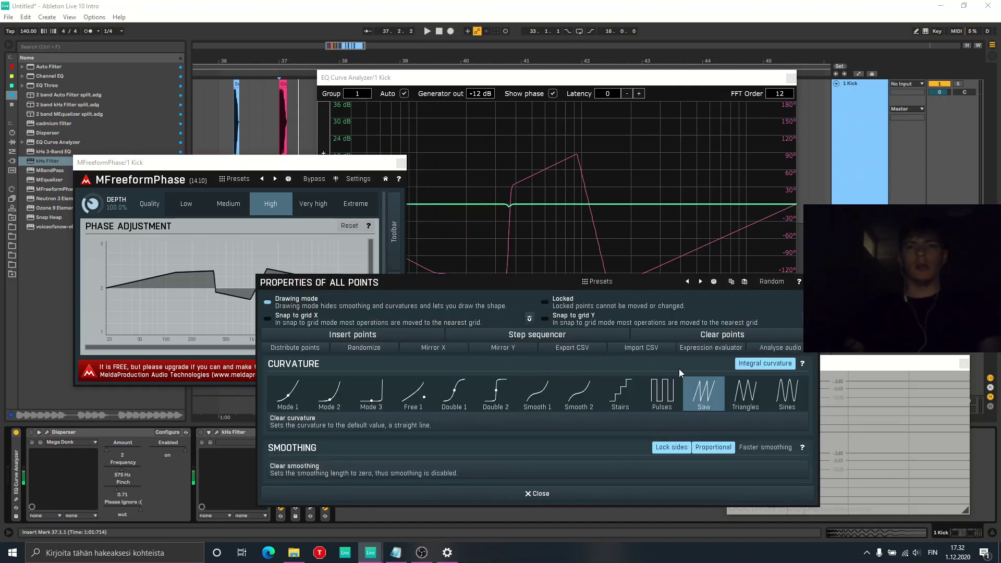
pyautogui.click(744, 338)
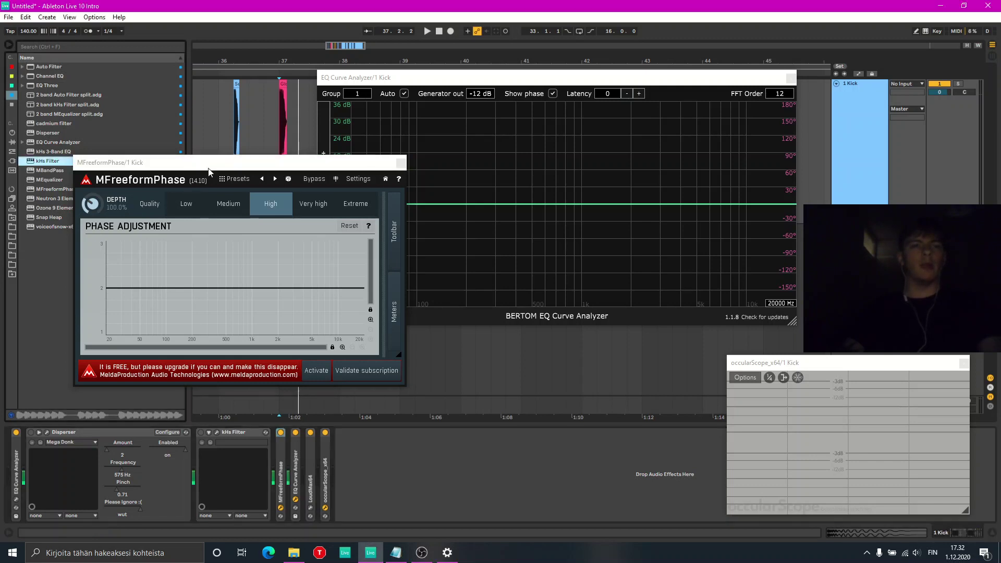
pyautogui.moveTo(182, 162)
pyautogui.mouseDown()
pyautogui.moveTo(203, 162)
pyautogui.moveTo(206, 175)
pyautogui.mouseUp()
pyautogui.moveTo(162, 278)
pyautogui.mouseDown()
pyautogui.moveTo(190, 292)
pyautogui.moveTo(326, 280)
pyautogui.moveTo(359, 307)
pyautogui.moveTo(389, 300)
pyautogui.mouseUp()
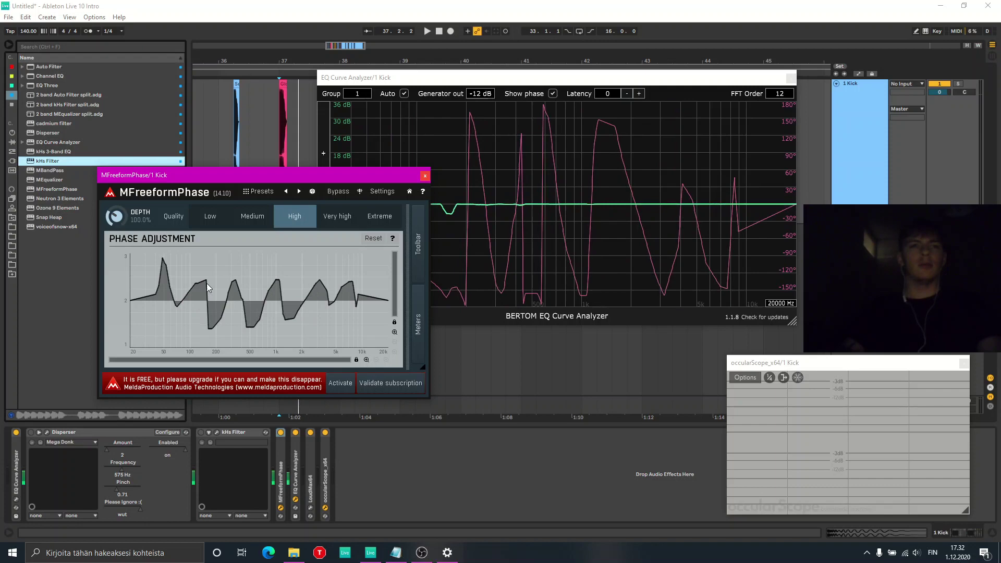
pyautogui.moveTo(206, 283)
pyautogui.mouseDown()
pyautogui.moveTo(189, 308)
pyautogui.moveTo(229, 305)
pyautogui.moveTo(218, 266)
pyautogui.moveTo(236, 306)
pyautogui.moveTo(226, 327)
pyautogui.moveTo(255, 329)
pyautogui.mouseUp()
# - Clear the freehand curve's points, and turn drawing mode off and snap to grid Y on
pyautogui.rightClick(211, 298)
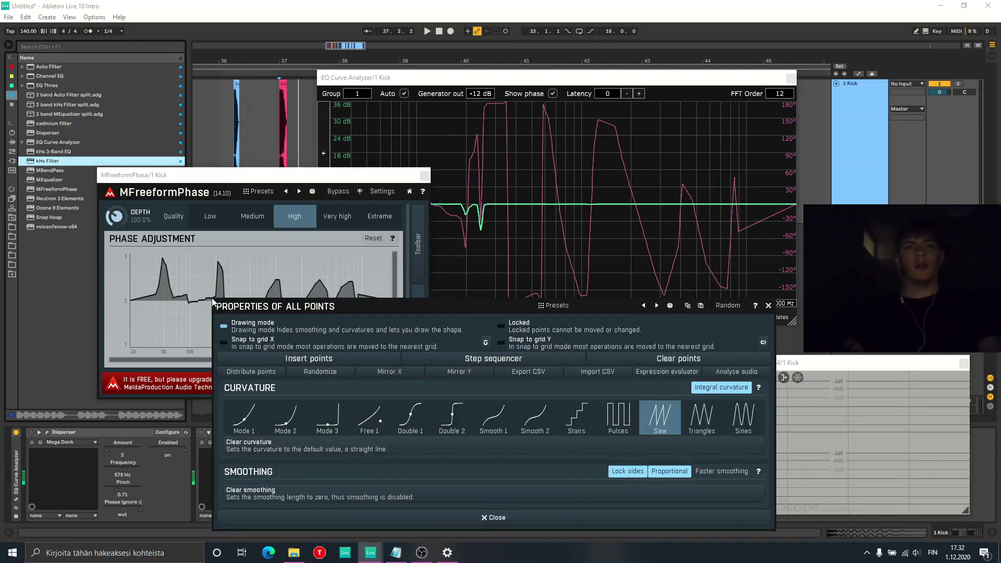
pyautogui.click(639, 360)
pyautogui.rightClick(282, 308)
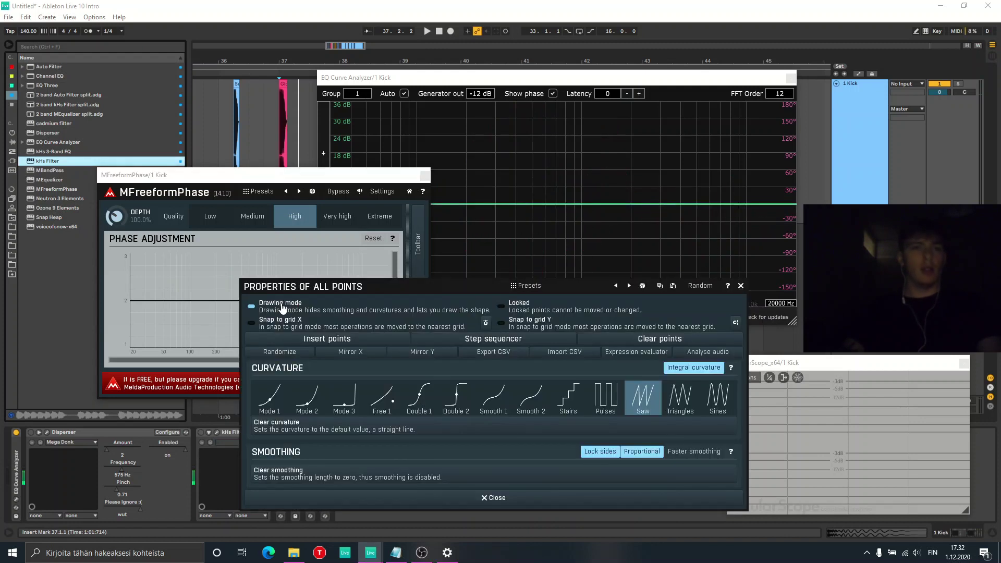
pyautogui.click(564, 326)
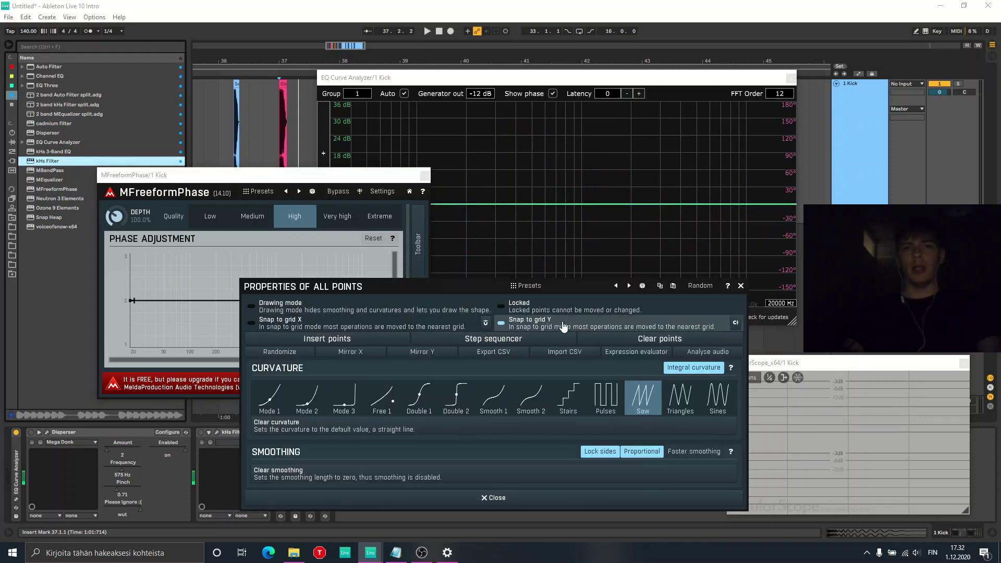
pyautogui.click(735, 323)
pyautogui.click(774, 346)
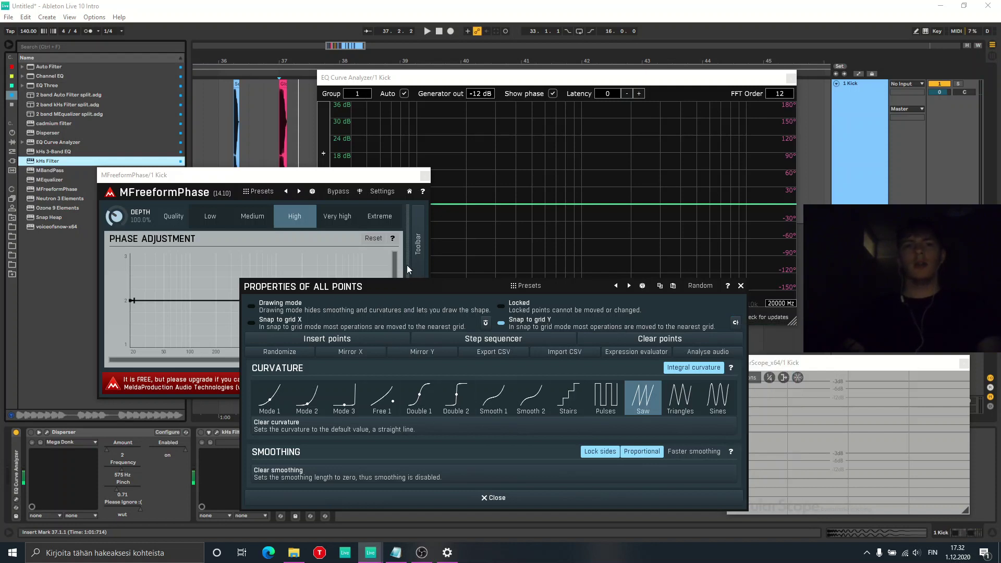
# - Set the curve's curvature type to Saw and close the point properties
pyautogui.moveTo(411, 283); pyautogui.dragTo(393, 214)
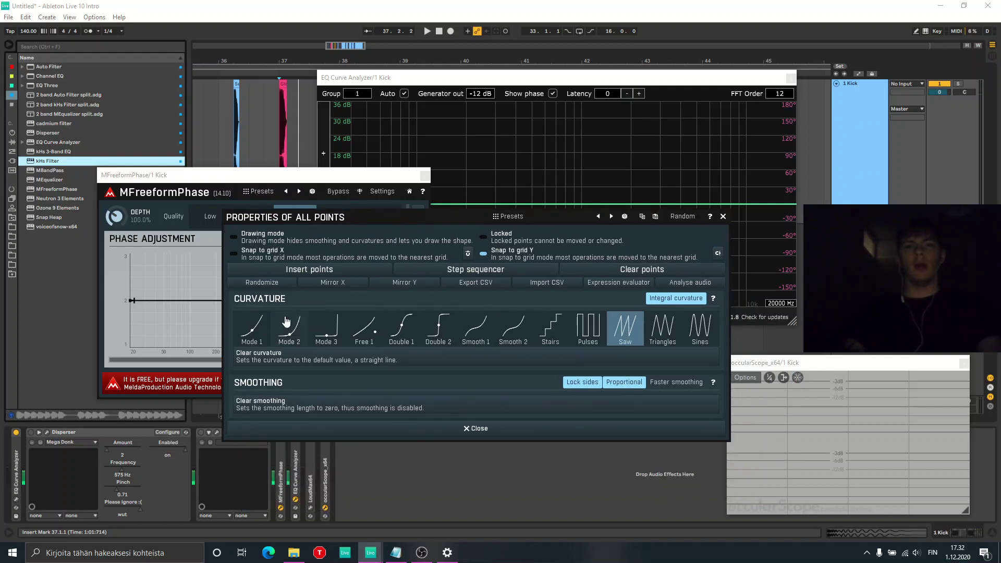
pyautogui.click(252, 334)
pyautogui.click(623, 322)
pyautogui.click(479, 428)
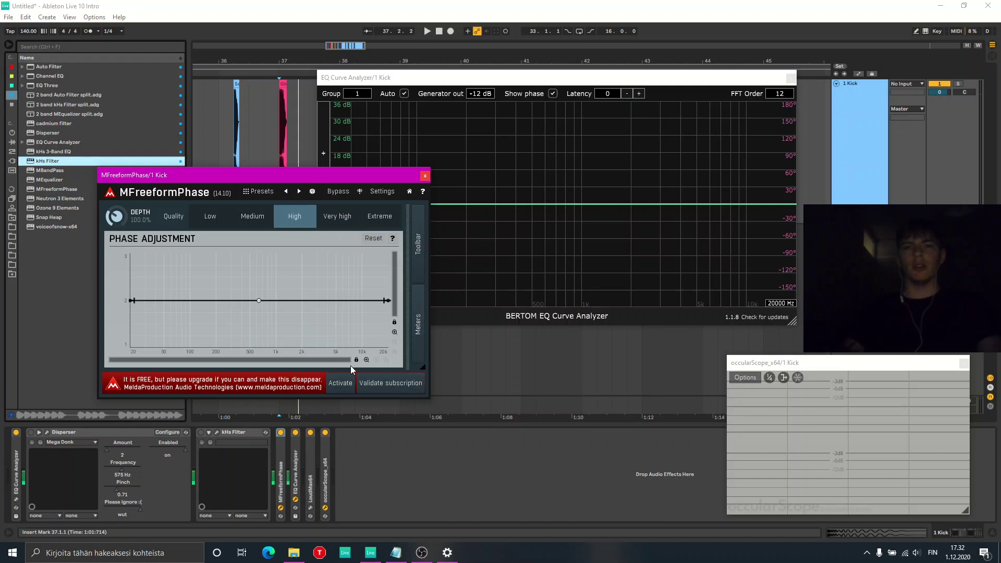
# - Add a curve point at about 65 Hz with -180 phase and another above the centre line between 5k and 10k
pyautogui.moveTo(179, 305); pyautogui.dragTo(168, 324)
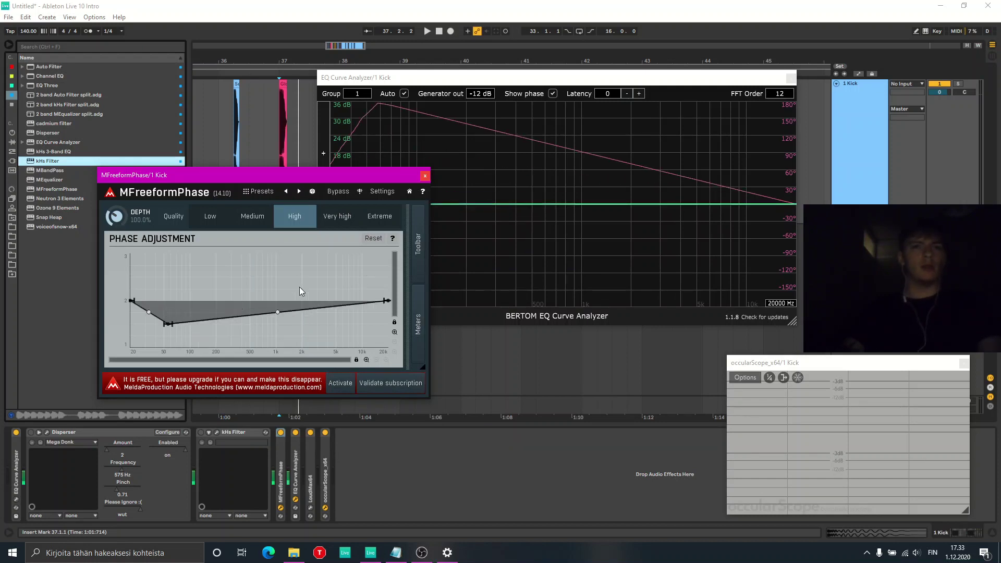
pyautogui.moveTo(344, 282); pyautogui.dragTo(343, 277)
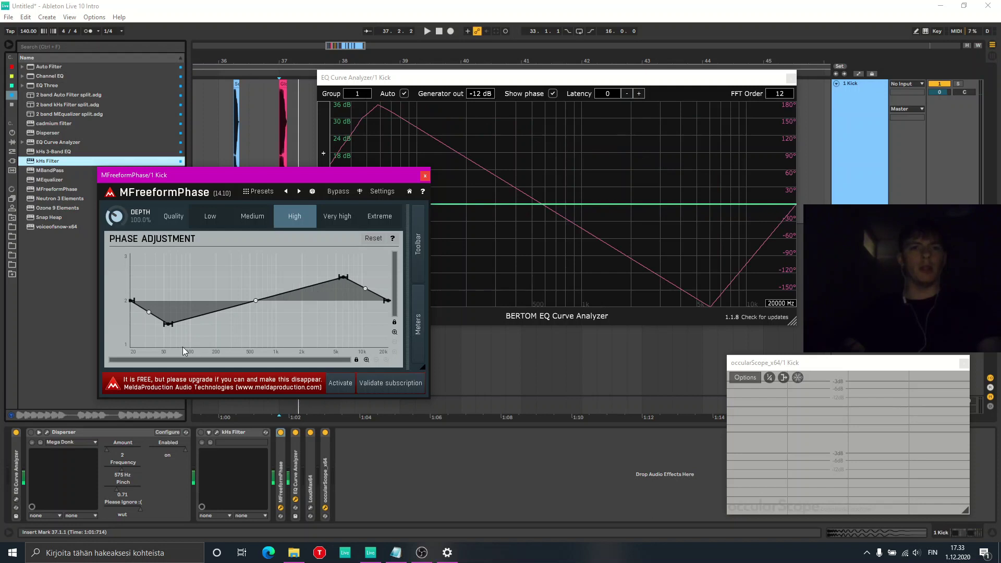
pyautogui.moveTo(167, 325); pyautogui.dragTo(174, 323)
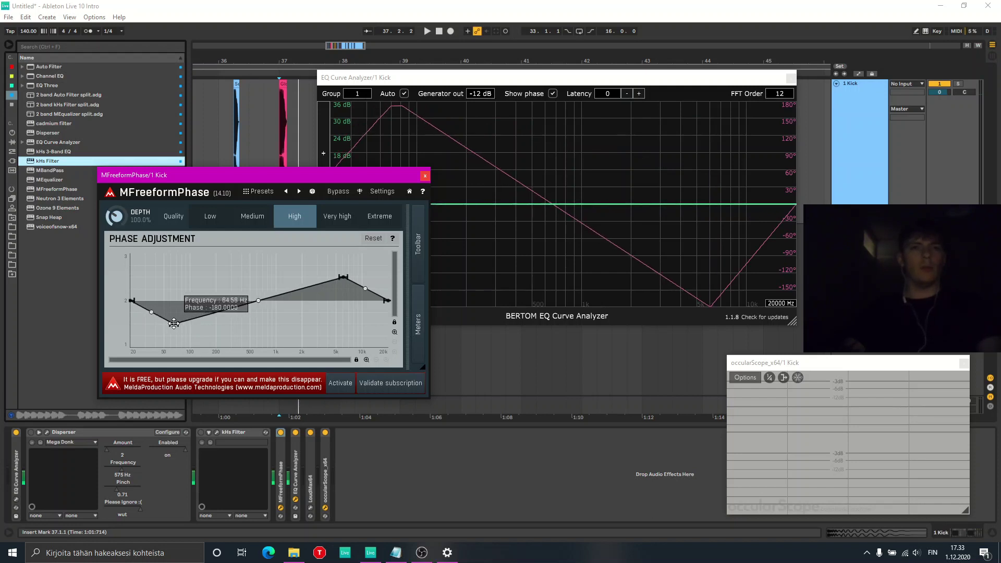
pyautogui.moveTo(343, 277); pyautogui.dragTo(346, 277)
# - Add zero-phase points directly in line with the low and high points so both ends of the ramp become vertical
pyautogui.doubleClick(157, 301)
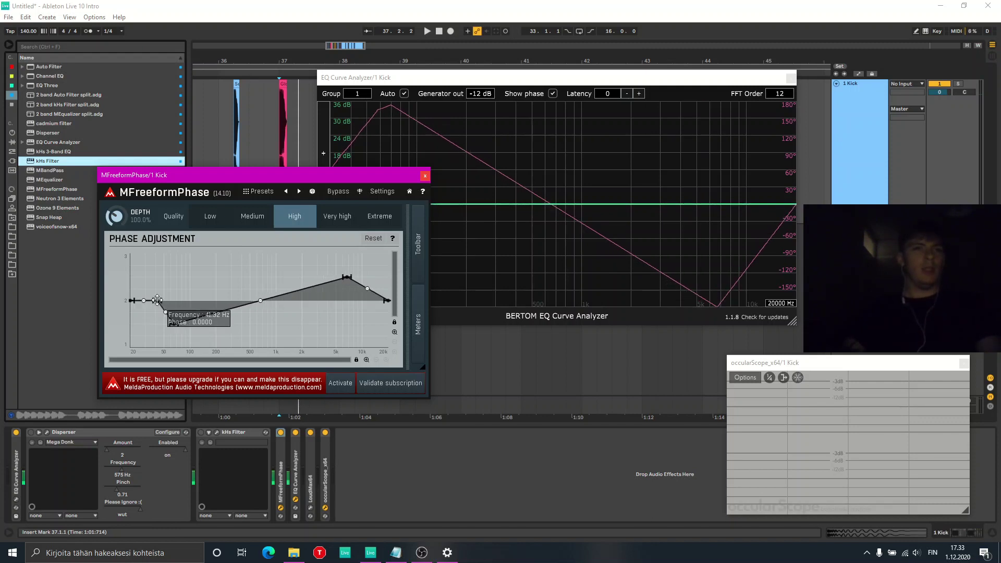
pyautogui.moveTo(157, 301); pyautogui.dragTo(180, 301)
pyautogui.moveTo(383, 303); pyautogui.dragTo(347, 301)
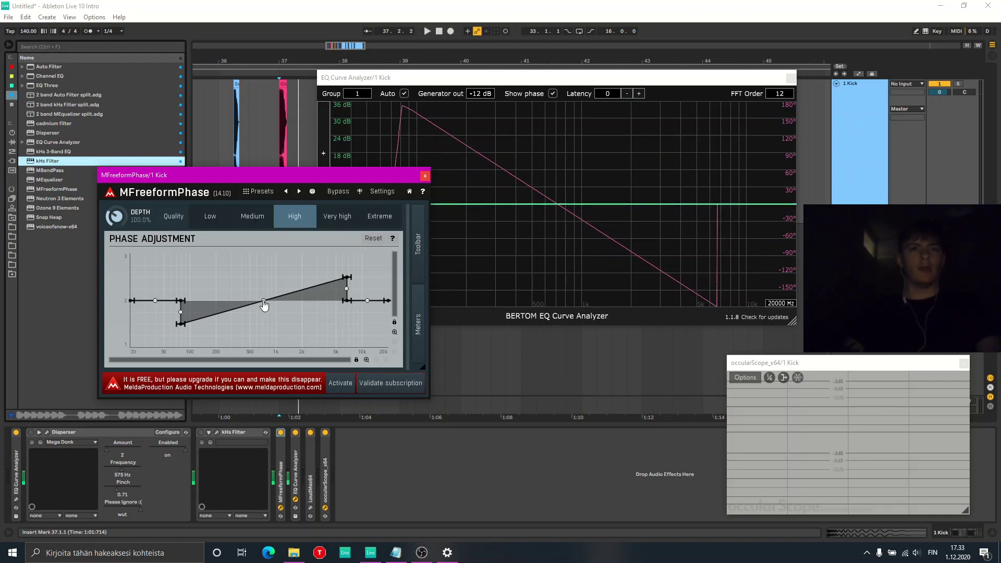
# - Adjust the middle ramp's curvature to three saw teeth, and arrange the MFreeformPhase and EQ Curve Analyzer windows side by side
pyautogui.moveTo(265, 304); pyautogui.dragTo(264, 296)
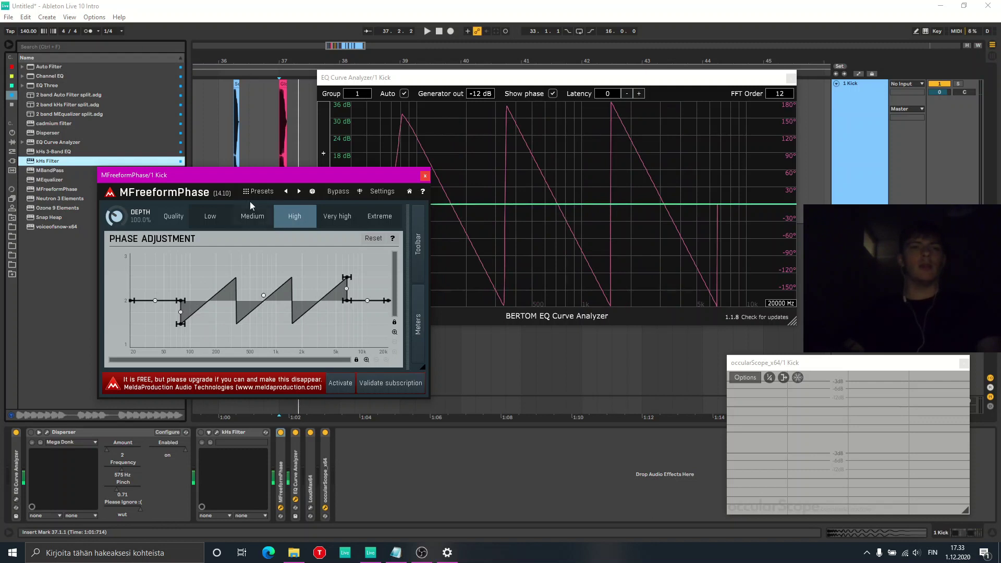
pyautogui.moveTo(264, 170); pyautogui.dragTo(277, 226)
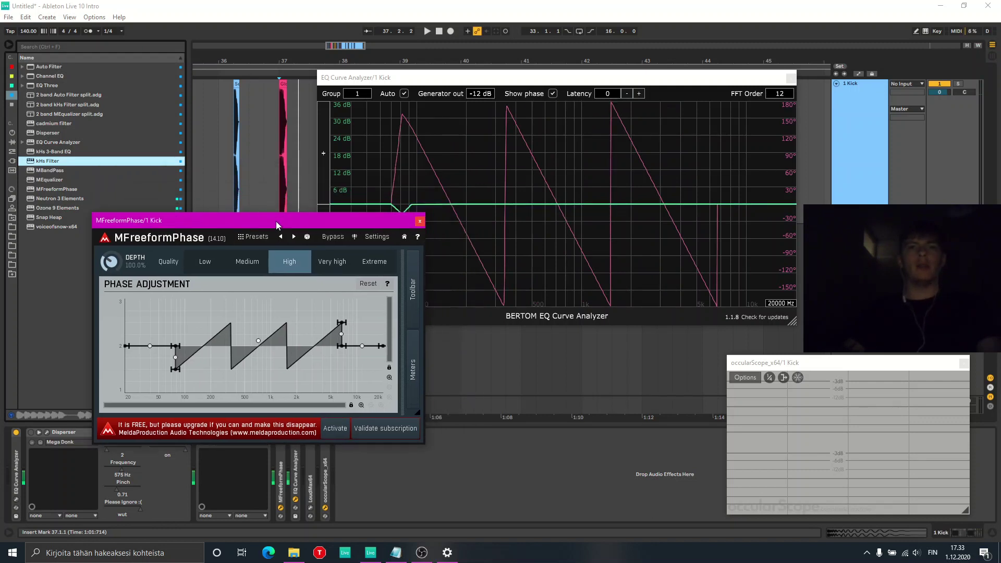
pyautogui.moveTo(494, 81); pyautogui.dragTo(602, 58)
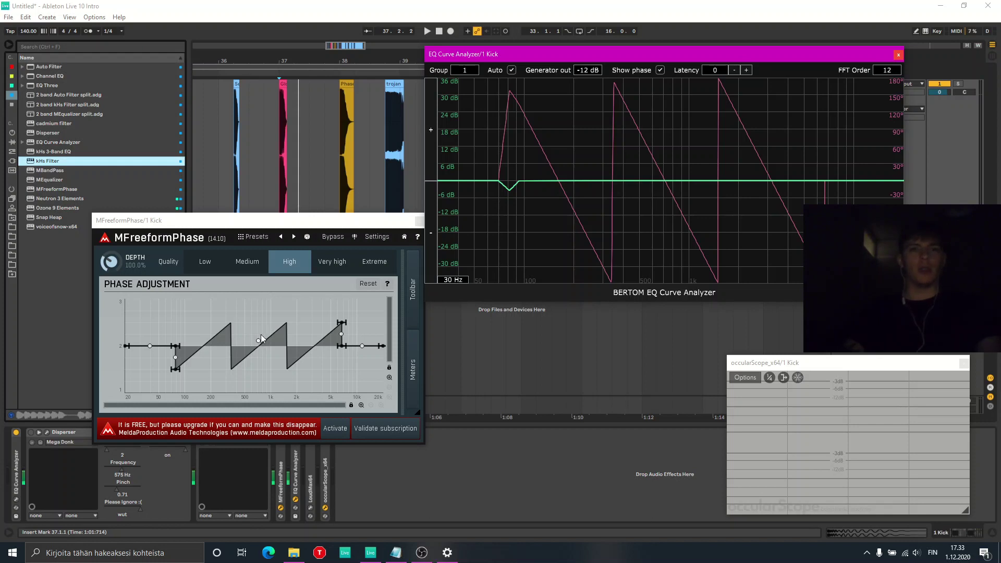
pyautogui.click(263, 224)
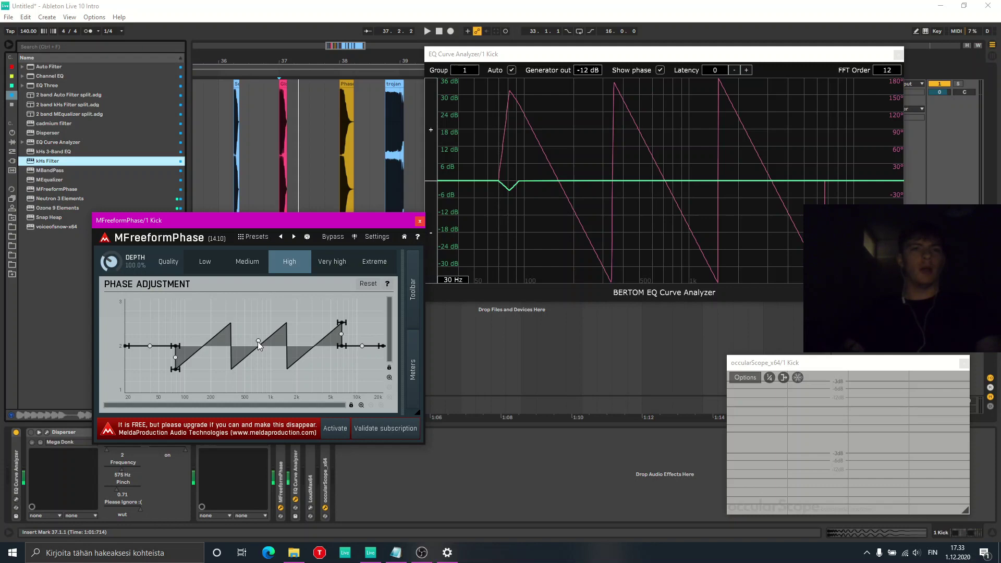
# - Increase the saw to 20 teeth, move its two upper end points to about 13 kHz, and close MFreeformPhase
pyautogui.moveTo(258, 342)
pyautogui.mouseDown()
pyautogui.moveTo(256, 328)
pyautogui.moveTo(255, 340)
pyautogui.mouseUp()
pyautogui.scroll(15, 256, 344)
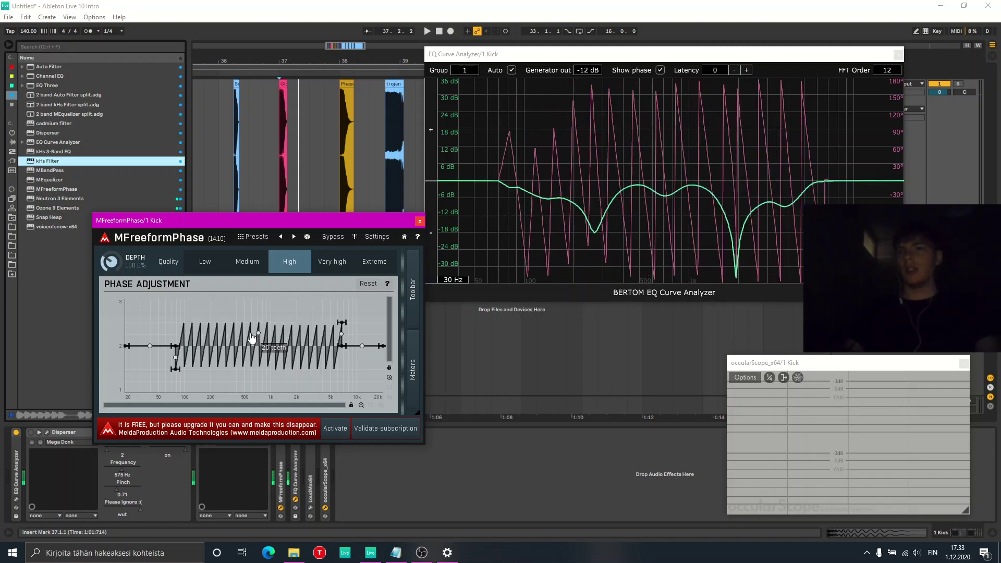
pyautogui.moveTo(326, 299); pyautogui.dragTo(367, 346)
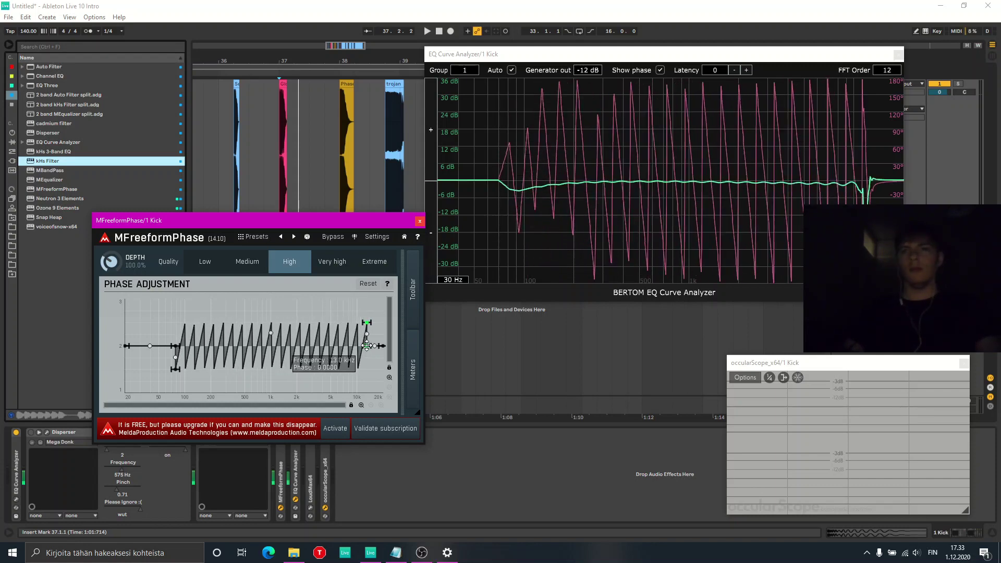
pyautogui.click(420, 223)
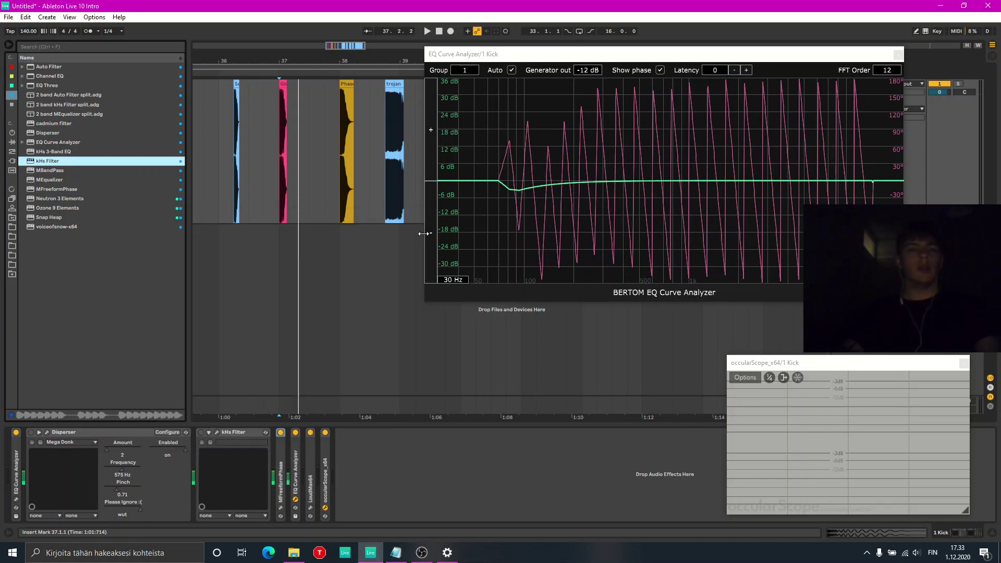
# - Disable MFreeformPhase and enable Disperser to raise its amount to 14, and bypass Disperser again
pyautogui.click(281, 433)
pyautogui.click(31, 433)
pyautogui.click(46, 433)
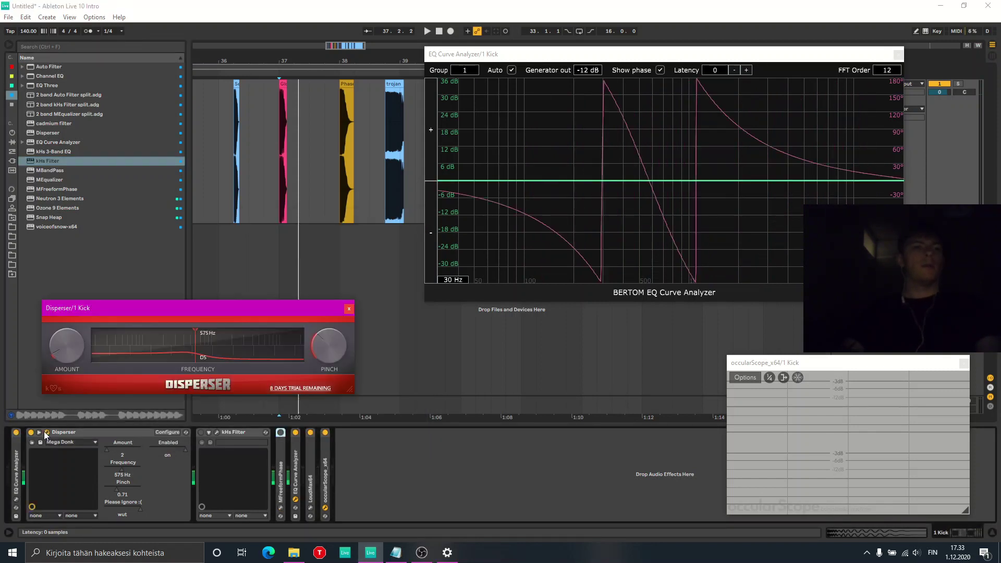
pyautogui.moveTo(183, 306); pyautogui.dragTo(232, 275)
pyautogui.scroll(4, 102, 324)
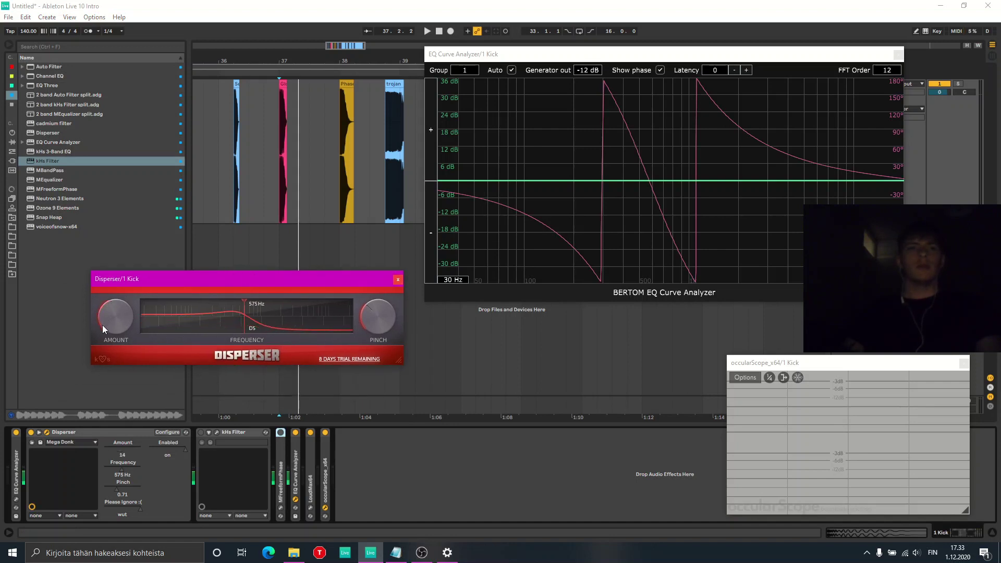
pyautogui.click(398, 280)
pyautogui.click(31, 433)
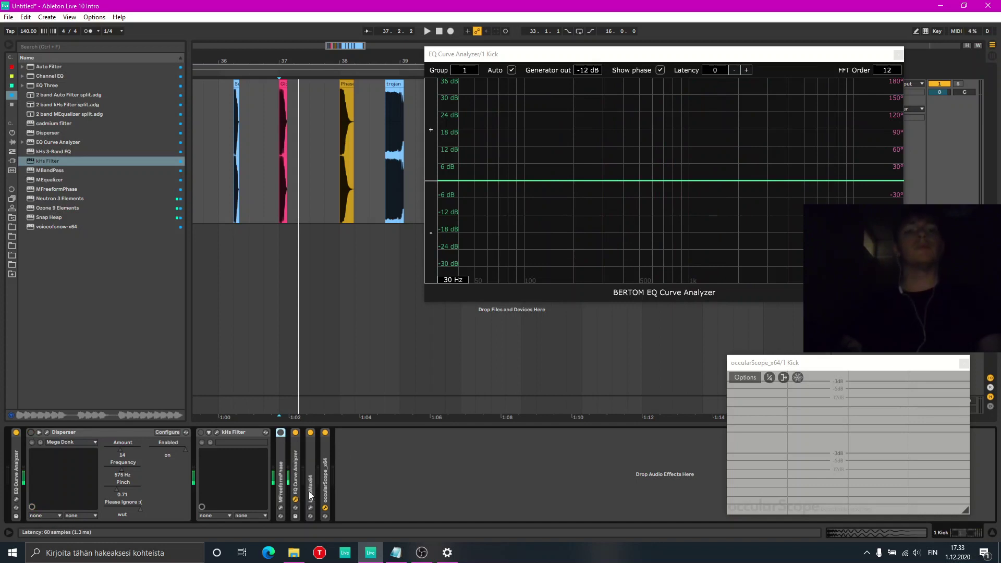
# - Reopen and enable MFreeformPhase, and place the insert marker at the start of the first kick clip after bar 36
pyautogui.click(282, 508)
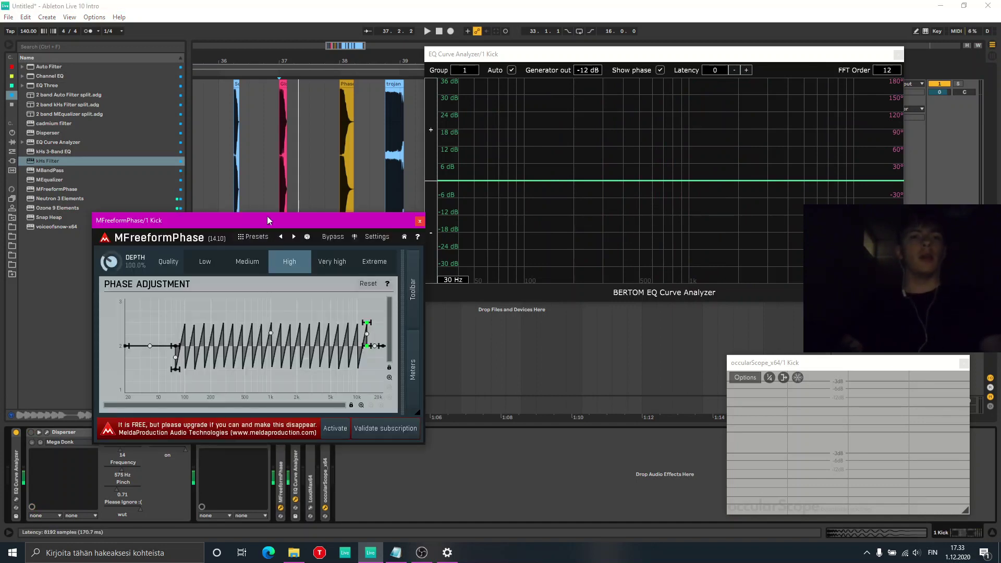
pyautogui.moveTo(267, 219)
pyautogui.mouseDown()
pyautogui.moveTo(273, 123)
pyautogui.moveTo(275, 190)
pyautogui.mouseUp()
pyautogui.click(281, 433)
pyautogui.click(238, 149)
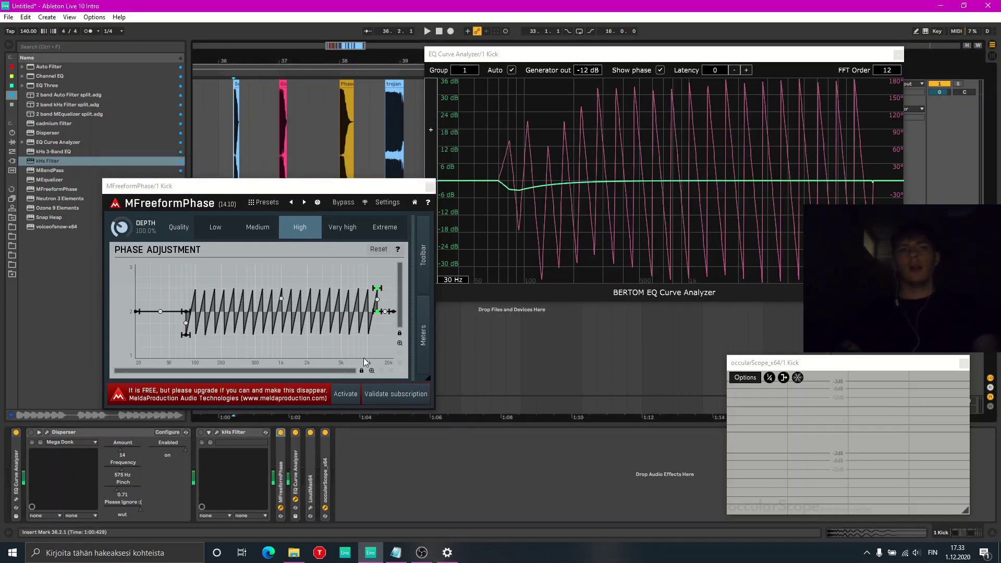
# - Disable both EQ Curve Analyzers and MFreeformPhase, leave Disperser and the oscilloscope enabled, and play the first kick
pyautogui.click(16, 433)
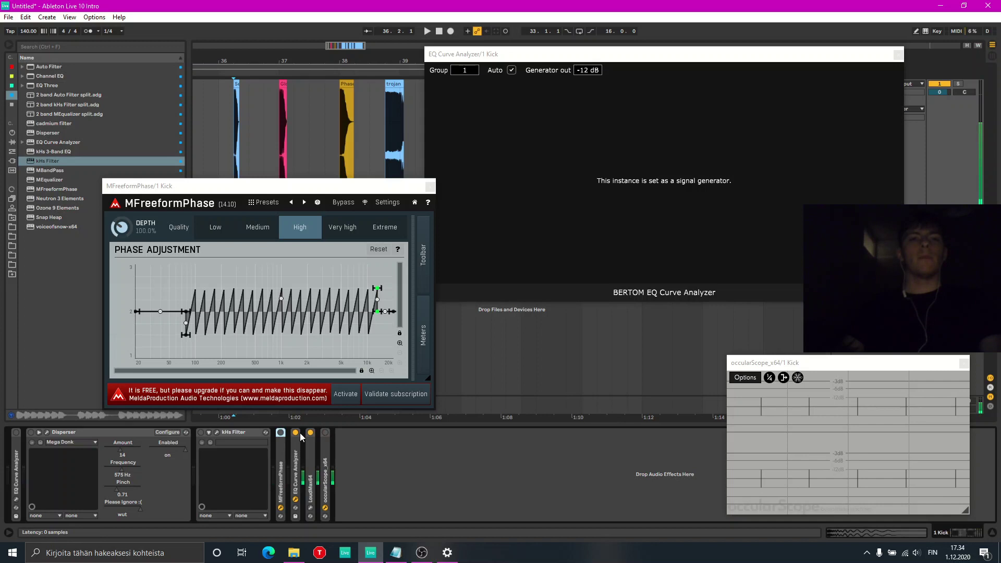
pyautogui.click(325, 433)
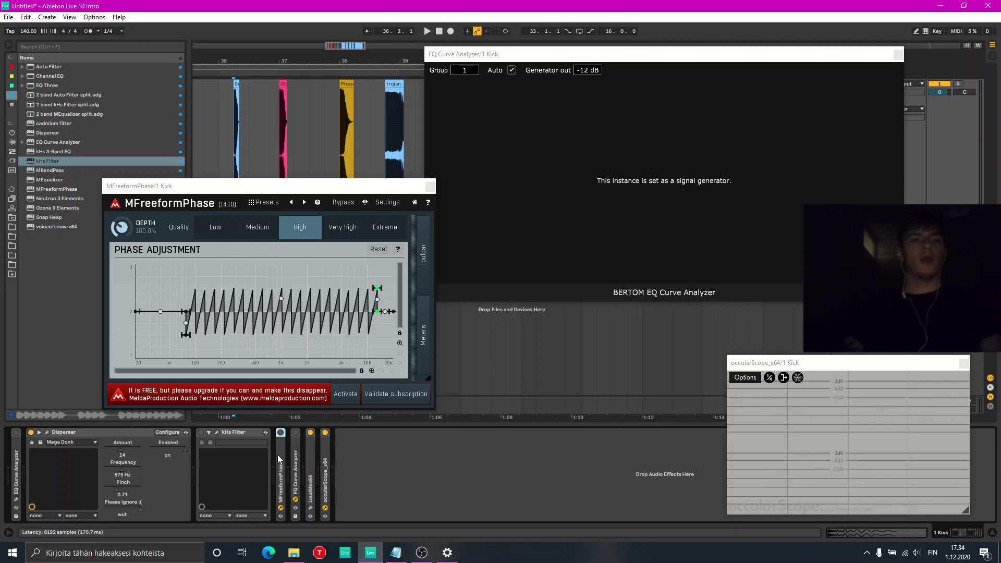
pyautogui.press('space')
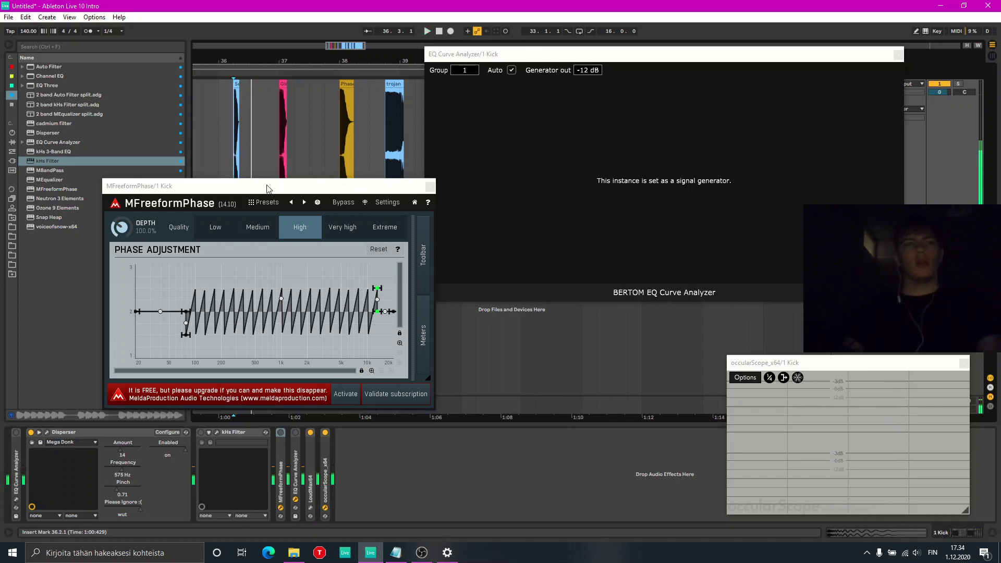
# - Close MFreeformPhase, open Disperser and audition the kick through it at the amount of 14
pyautogui.click(431, 186)
pyautogui.click(430, 186)
pyautogui.click(48, 433)
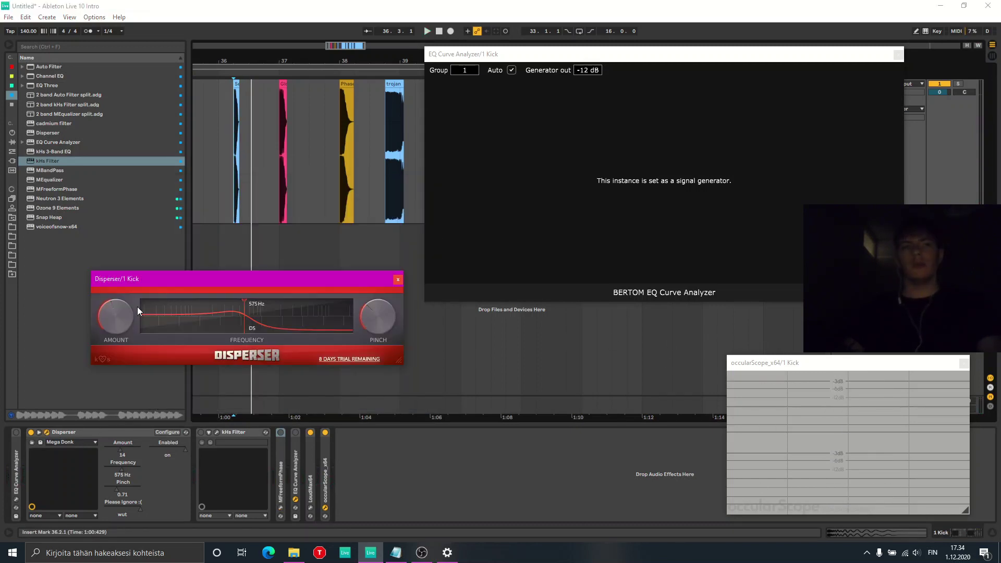
pyautogui.press('space')
pyautogui.press('space')
pyautogui.press('space')
# - Raise Disperser's amount to 32 and audition the kick repeatedly
pyautogui.moveTo(126, 321); pyautogui.dragTo(127, 281)
pyautogui.press('space')
pyautogui.press('space')
pyautogui.press('space')
pyautogui.press('space')
pyautogui.press('space')
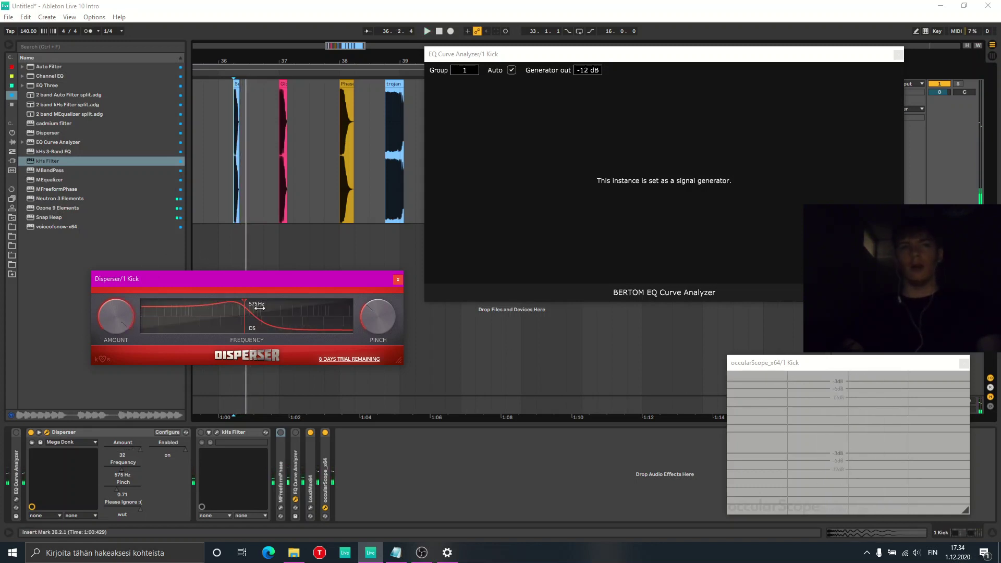
pyautogui.press('space')
# - Lower Disperser's frequency to 239 Hz, audition the kick repeatedly, and bypass and close Disperser
pyautogui.moveTo(260, 308)
pyautogui.mouseDown()
pyautogui.moveTo(215, 322)
pyautogui.moveTo(231, 322)
pyautogui.mouseUp()
pyautogui.press('space')
pyautogui.press('space')
pyautogui.press('space')
pyautogui.press('space')
pyautogui.click(31, 433)
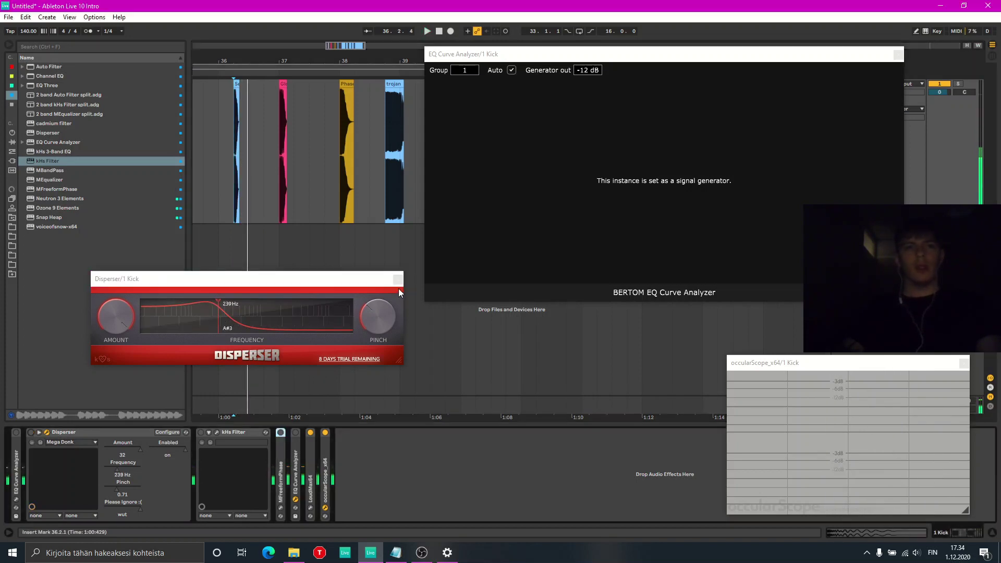
pyautogui.click(397, 279)
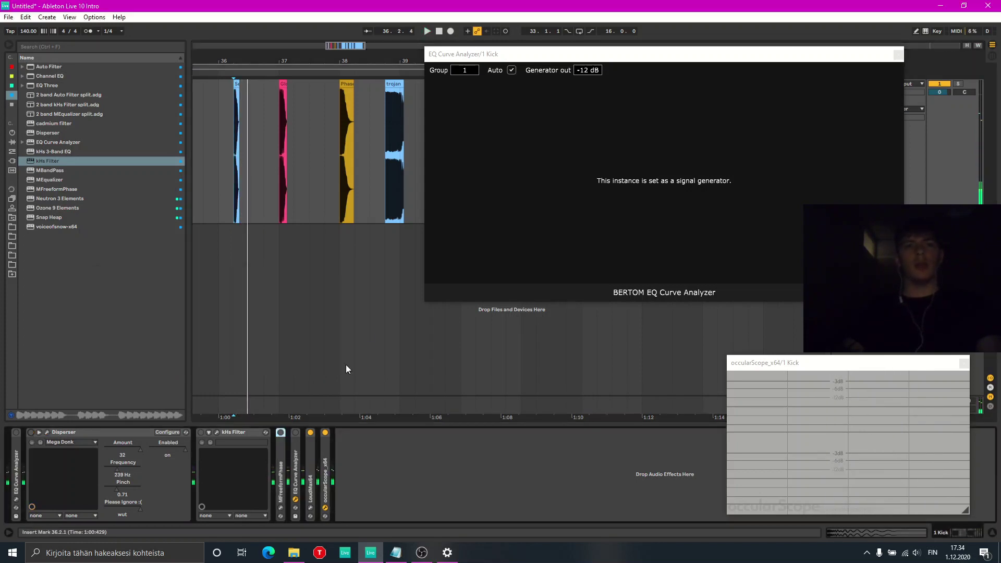
# - Open MFreeformPhase, enable it and play the kick through its saw-shaped phase curve
pyautogui.click(282, 507)
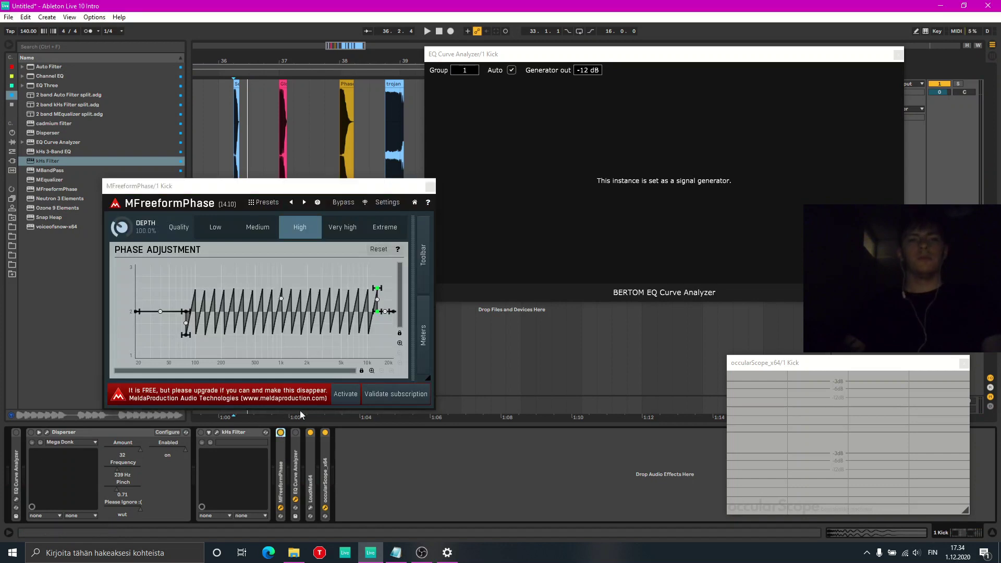
pyautogui.press('space')
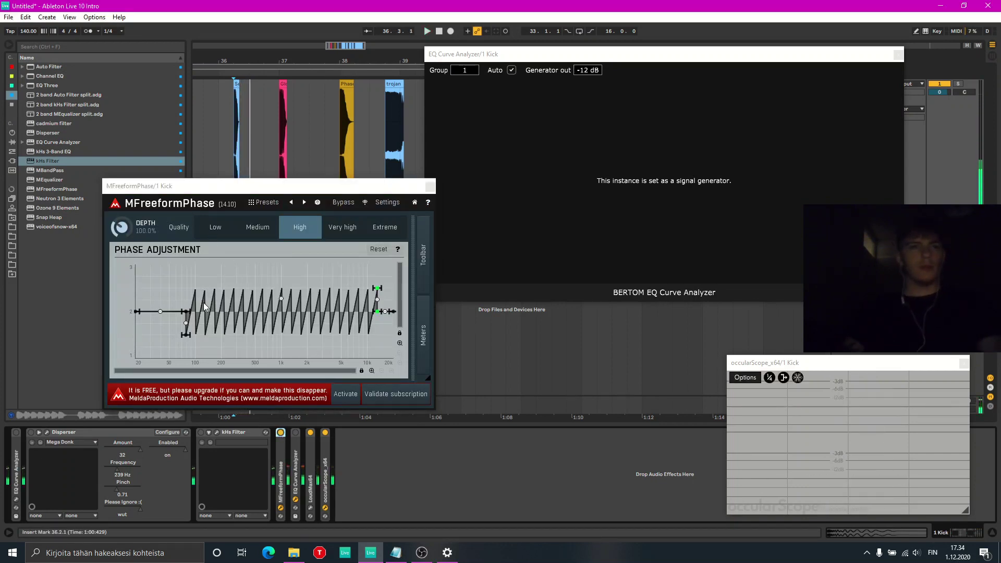
# - Extend the low end of MFreeformPhase's saw-shaped phase curve down to about 30 Hz and play the kick
pyautogui.click(200, 358)
pyautogui.moveTo(185, 335); pyautogui.dragTo(150, 335)
pyautogui.press('space')
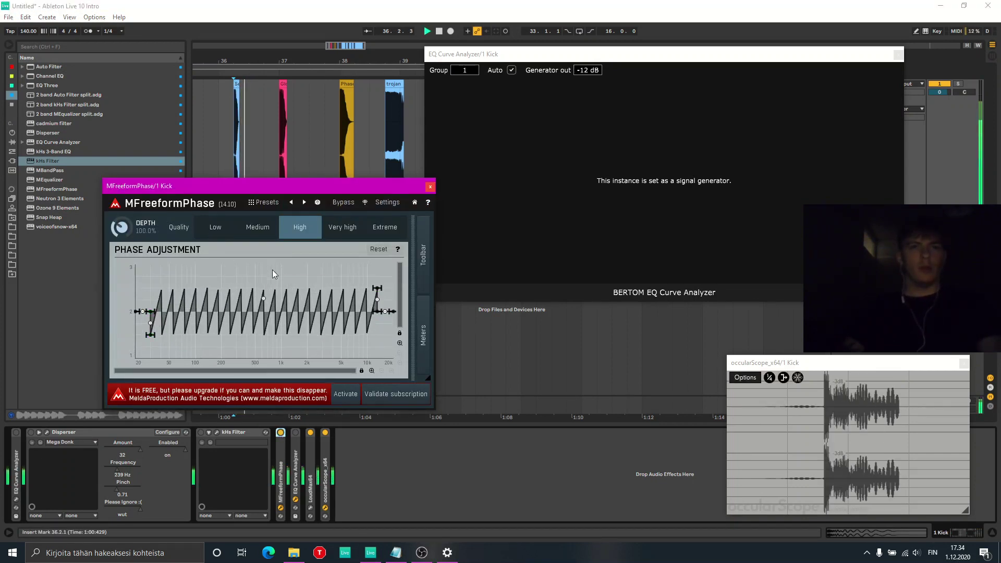
pyautogui.press('space')
# - Try the saw curve with 64 teeth on the kick, reduce the tooth count strongly, and close EQ Curve Analyzer
pyautogui.moveTo(264, 303); pyautogui.dragTo(264, 286)
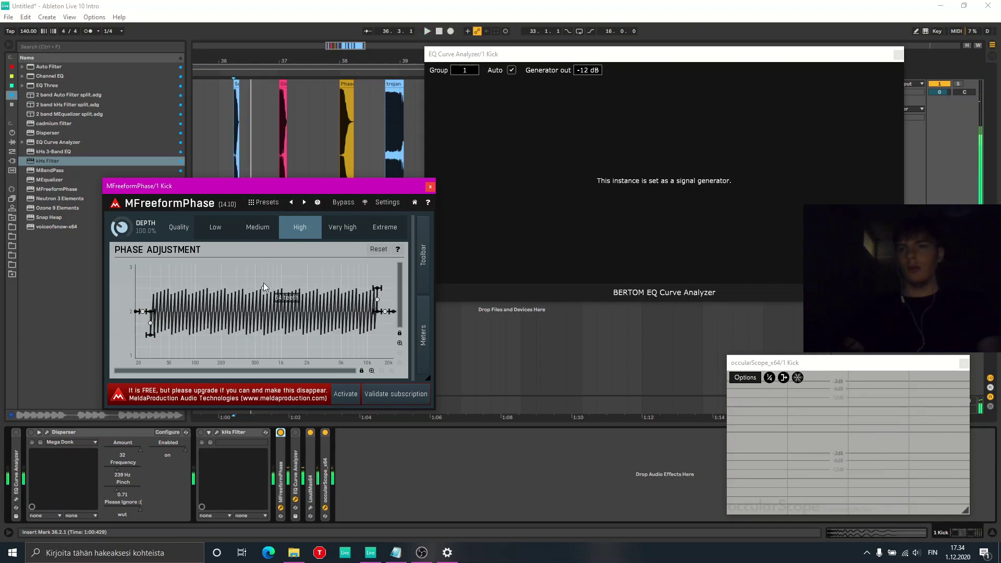
pyautogui.press('space')
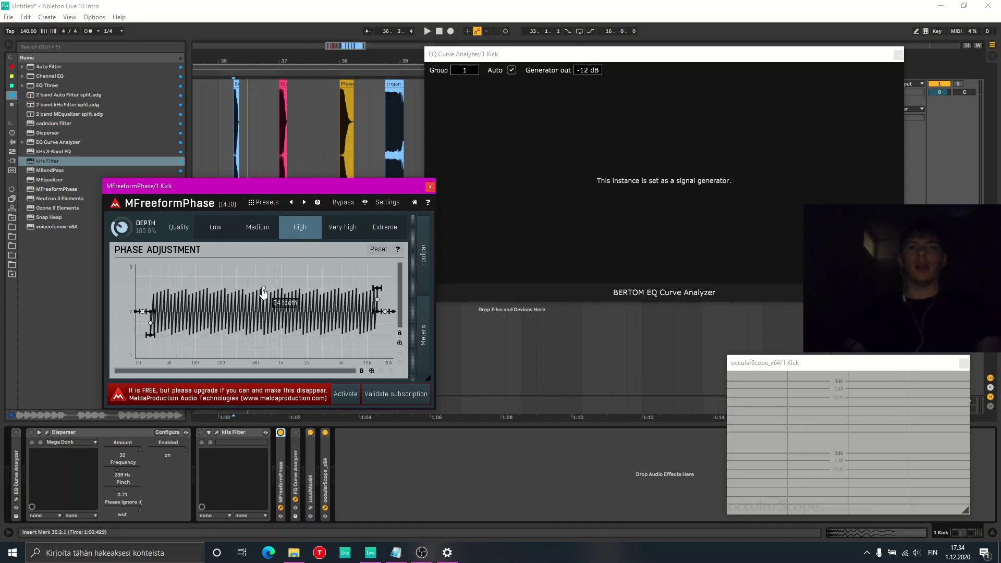
pyautogui.moveTo(264, 294)
pyautogui.mouseDown()
pyautogui.moveTo(264, 319)
pyautogui.moveTo(261, 306)
pyautogui.mouseUp()
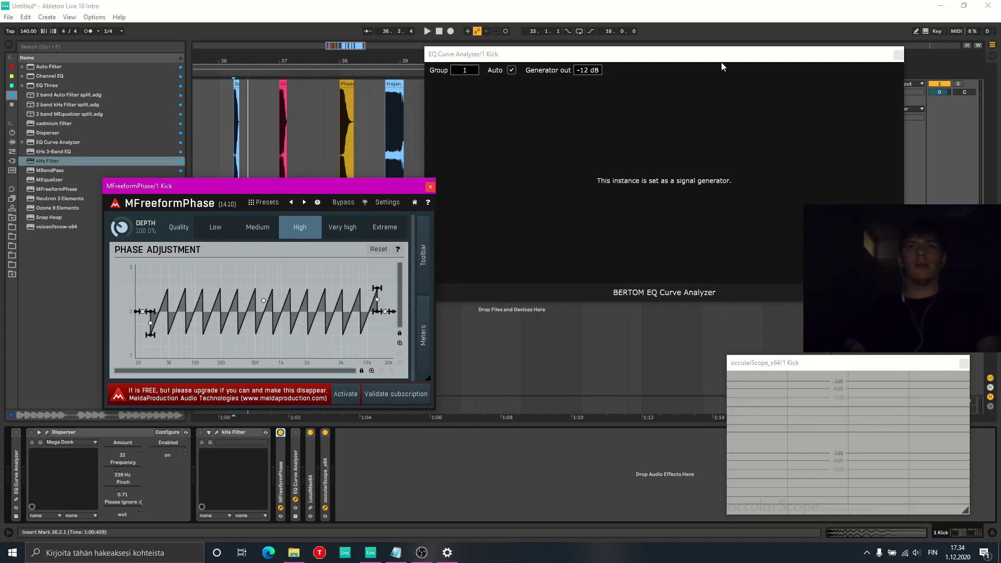
pyautogui.click(899, 55)
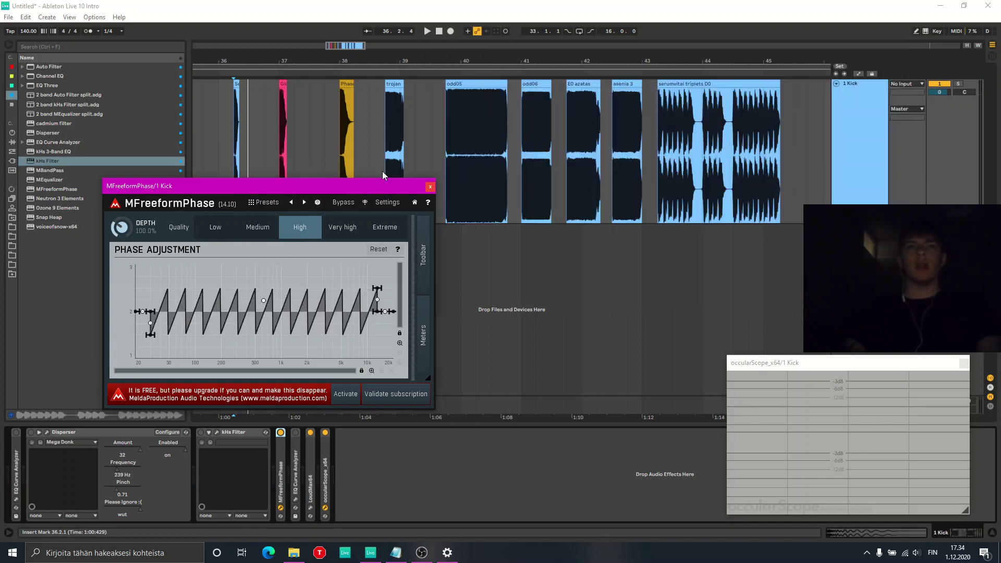
# - Bypass MFreeformPhase, enable and open Disperser, and play the odd05 clip through it at 239 Hz
pyautogui.click(449, 166)
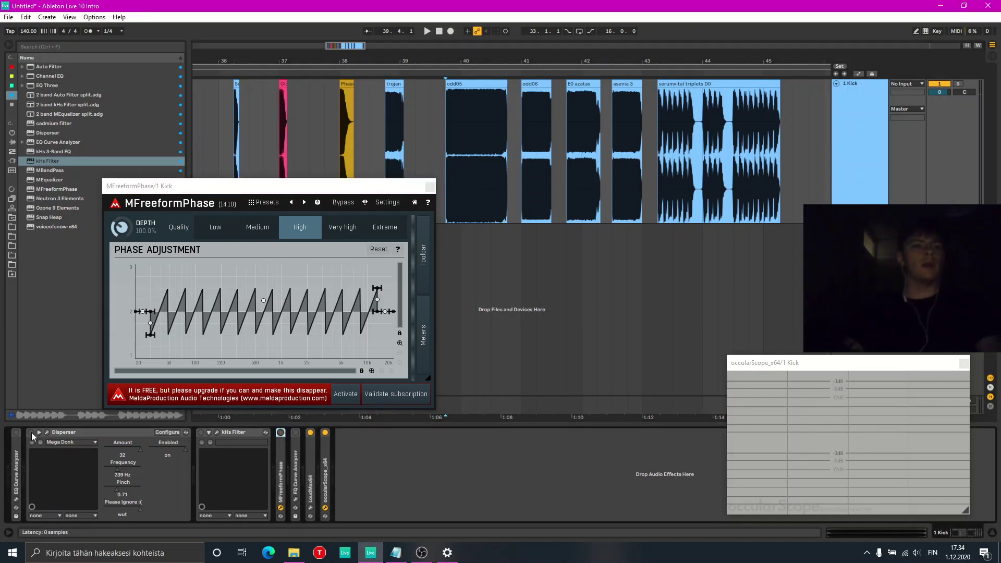
pyautogui.press('space')
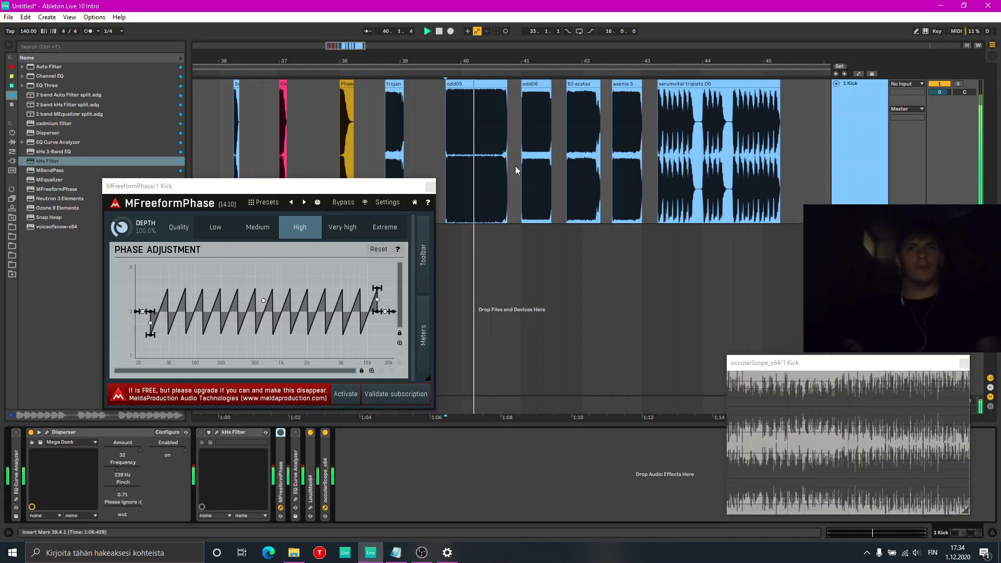
pyautogui.click(47, 432)
pyautogui.press('space')
pyautogui.press('space')
pyautogui.press('space')
# - Raise Disperser's frequency to 761 Hz and audition the odd05 clip repeatedly
pyautogui.moveTo(223, 318)
pyautogui.mouseDown()
pyautogui.moveTo(356, 318)
pyautogui.moveTo(328, 328)
pyautogui.moveTo(215, 324)
pyautogui.moveTo(325, 334)
pyautogui.moveTo(253, 324)
pyautogui.mouseUp()
pyautogui.press('space')
pyautogui.press('space')
pyautogui.press('space')
pyautogui.press('space')
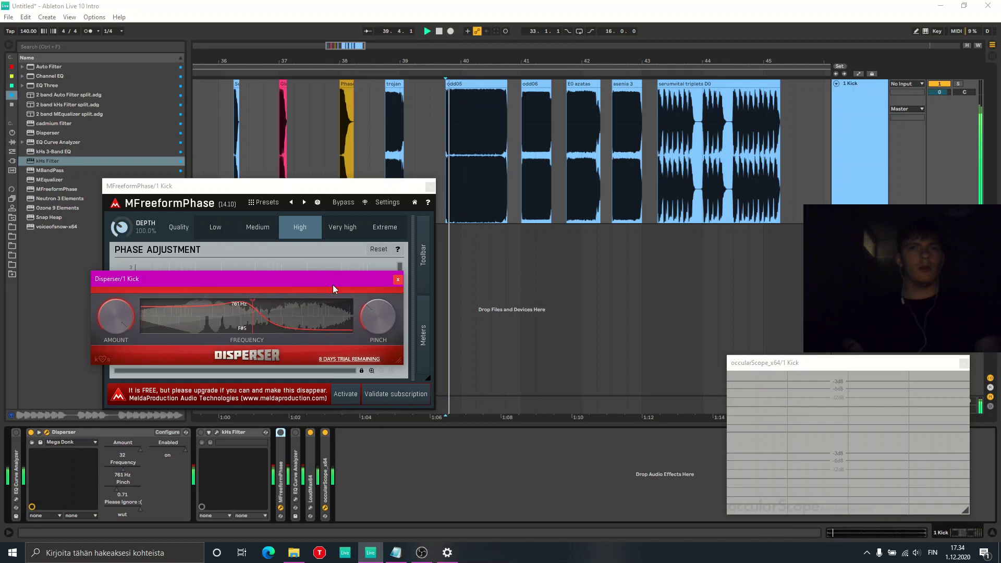
# - Audition the odd06 clip with Disperser at 5.15 kHz and at 1.27 kHz, and close and bypass Disperser
pyautogui.scroll(4, 270, 312)
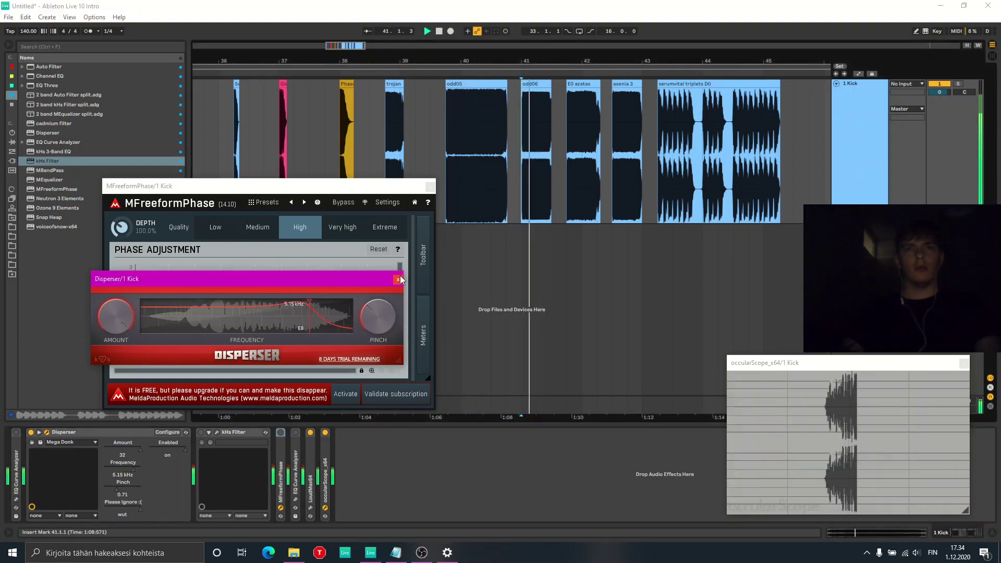
pyautogui.click(271, 312)
pyautogui.press('space')
pyautogui.press('space')
pyautogui.press('space')
pyautogui.click(46, 432)
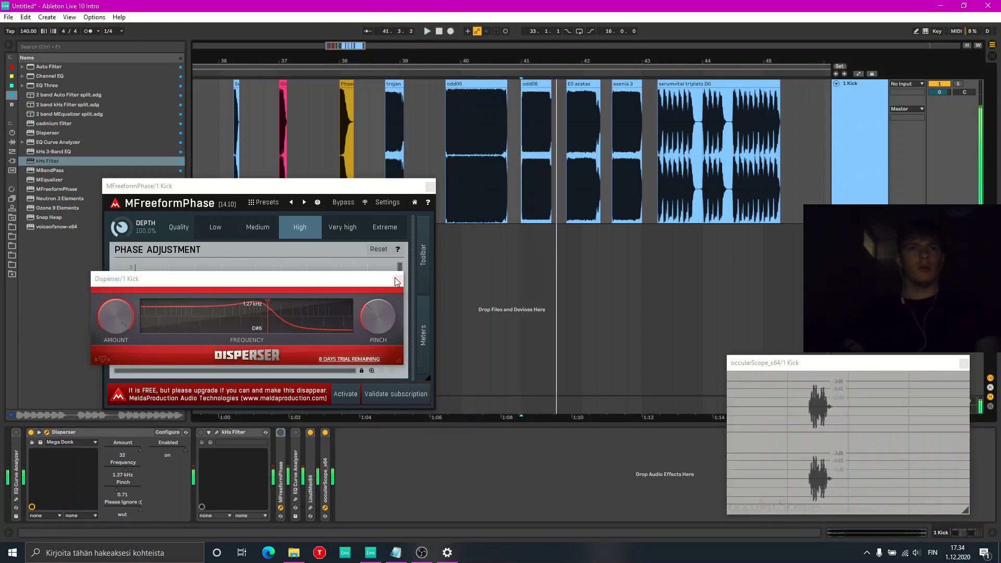
pyautogui.click(31, 432)
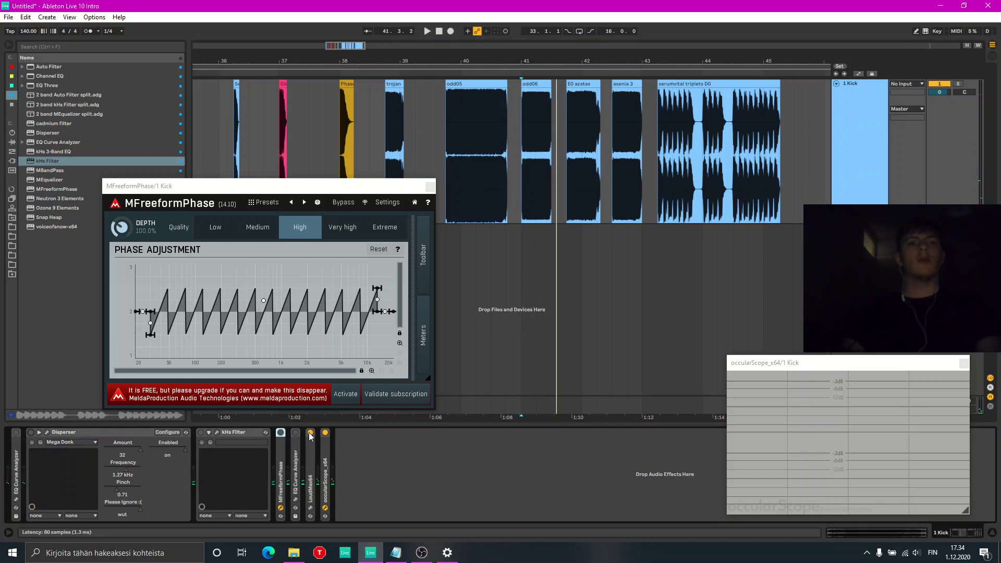
# - Enable MFreeformPhase, raise the saw curve's tooth count, play odd06, and move the saw's low end to just under 100 Hz
pyautogui.click(281, 433)
pyautogui.press('space')
pyautogui.moveTo(263, 301); pyautogui.dragTo(262, 277)
pyautogui.press('space')
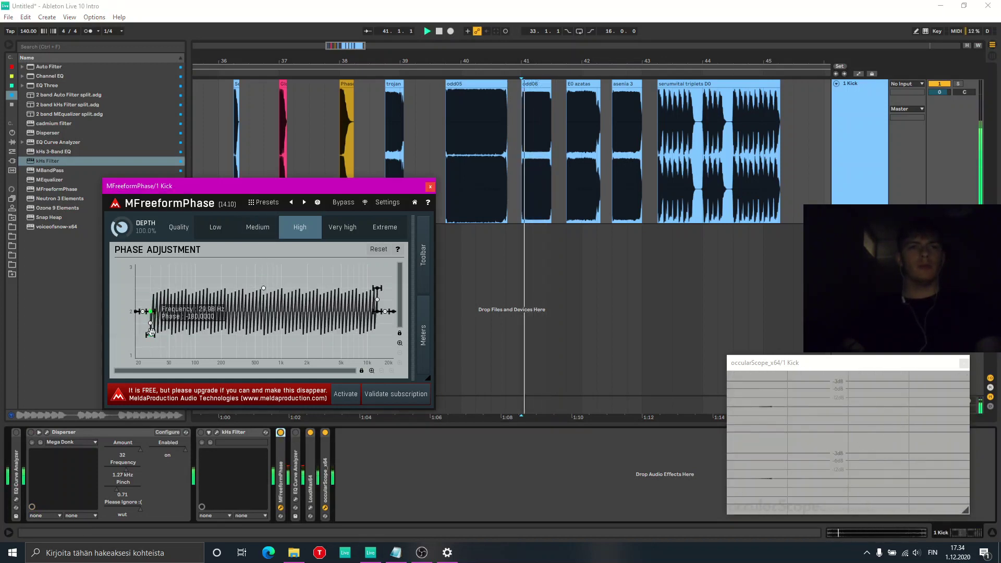
pyautogui.moveTo(150, 335); pyautogui.dragTo(194, 335)
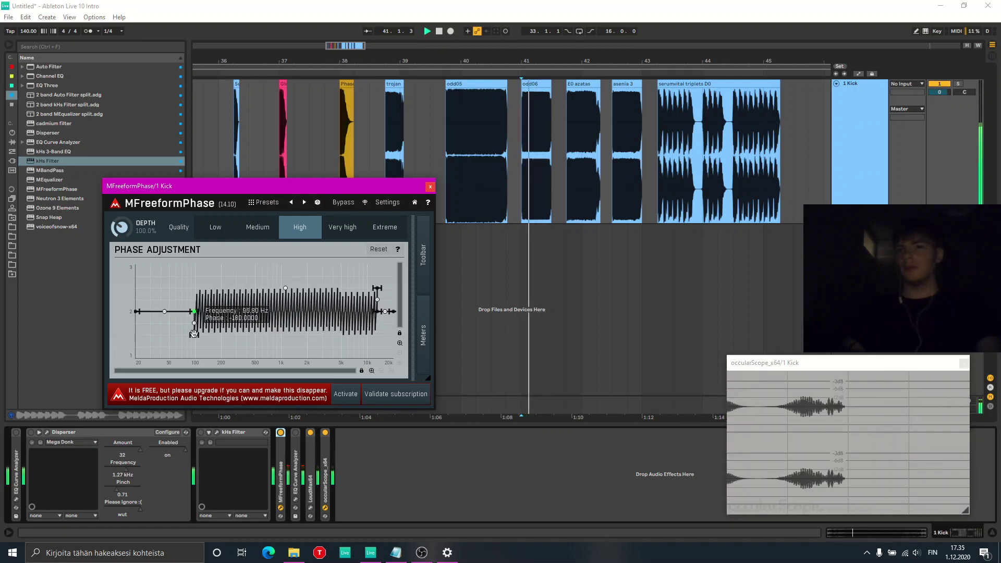
# - Play the E0 azates clip through MFreeformPhase and lower the saw curve's start to slightly above 50 Hz
pyautogui.click(568, 161)
pyautogui.press('space')
pyautogui.press('space')
pyautogui.click(193, 334)
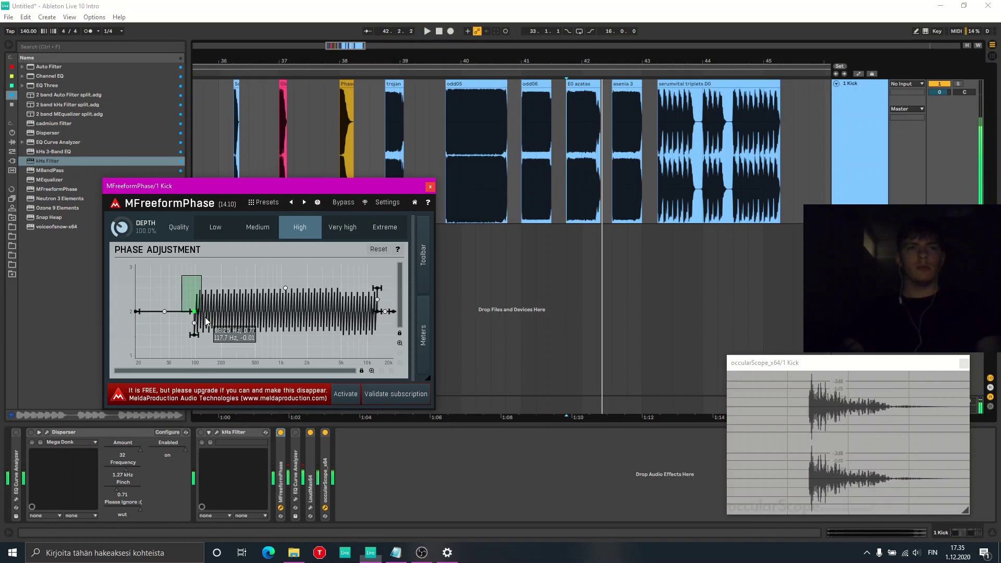
pyautogui.moveTo(193, 335); pyautogui.dragTo(172, 335)
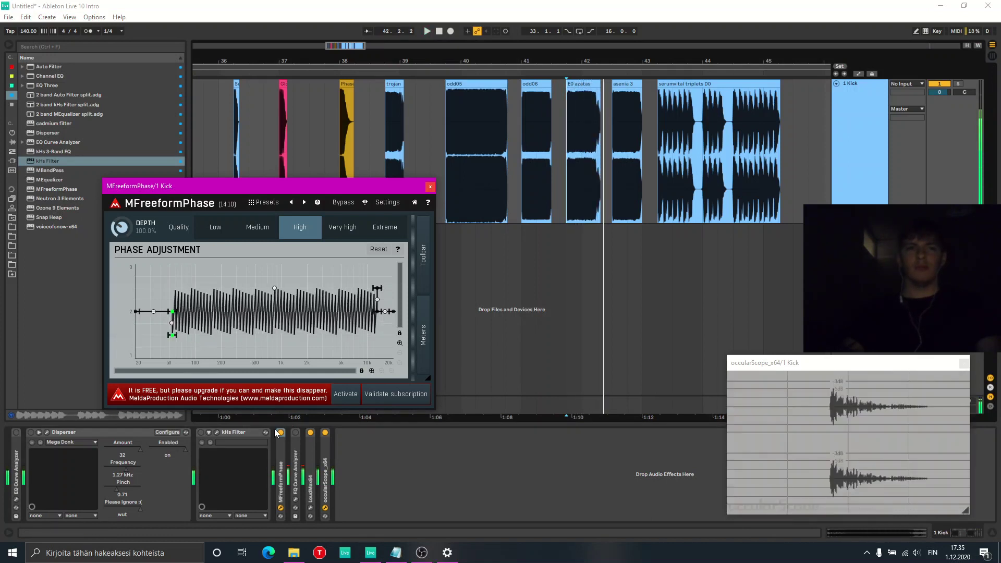
# - Bypass MFreeformPhase, enable and open Disperser, and audition the E0 azates clip at 1.27 kHz
pyautogui.click(256, 439)
pyautogui.click(31, 433)
pyautogui.click(46, 432)
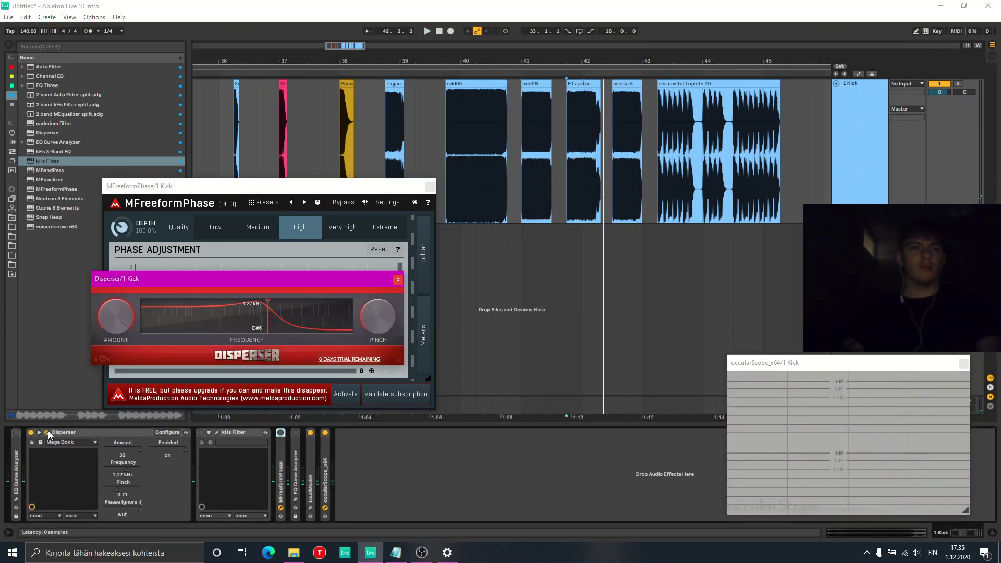
pyautogui.press('space')
pyautogui.press('space')
# - Raise Disperser's frequency to 5.92 kHz, play the E0 azates clip, and bypass Disperser
pyautogui.moveTo(279, 329); pyautogui.dragTo(314, 329)
pyautogui.press('space')
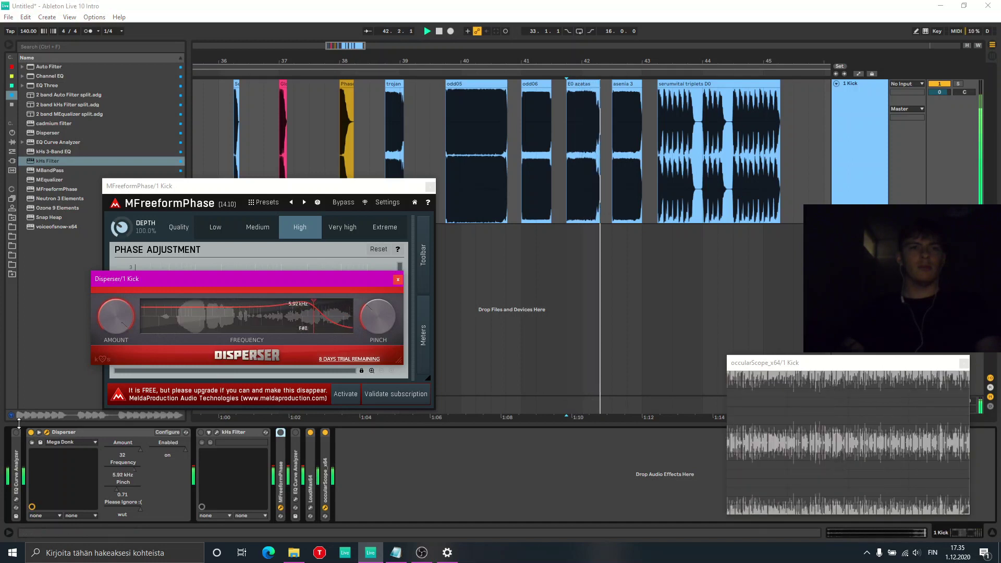
pyautogui.press('space')
pyautogui.click(31, 433)
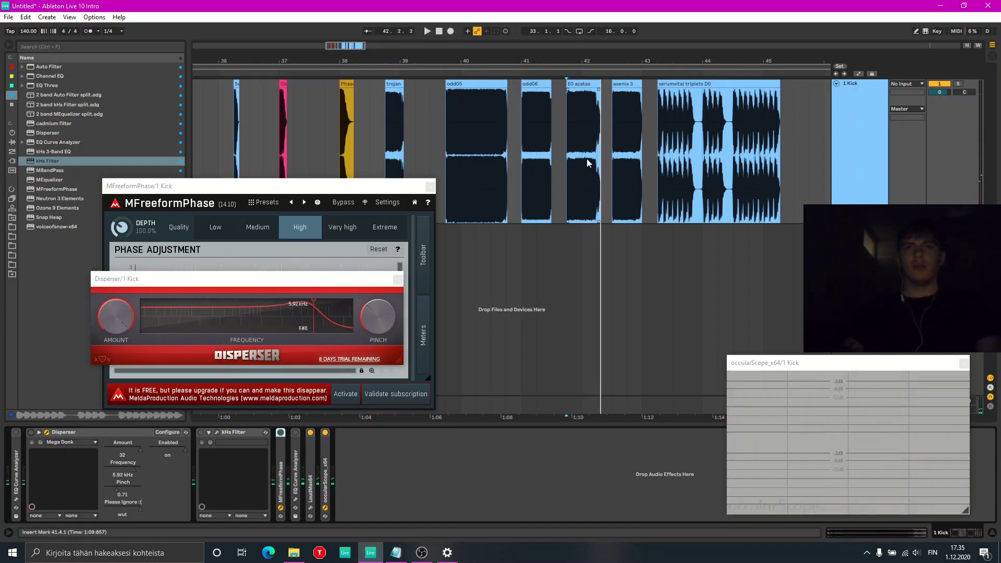
# - Audition the E0 azates clip with Disperser bypassed for comparison and switch Disperser on again
pyautogui.press('space')
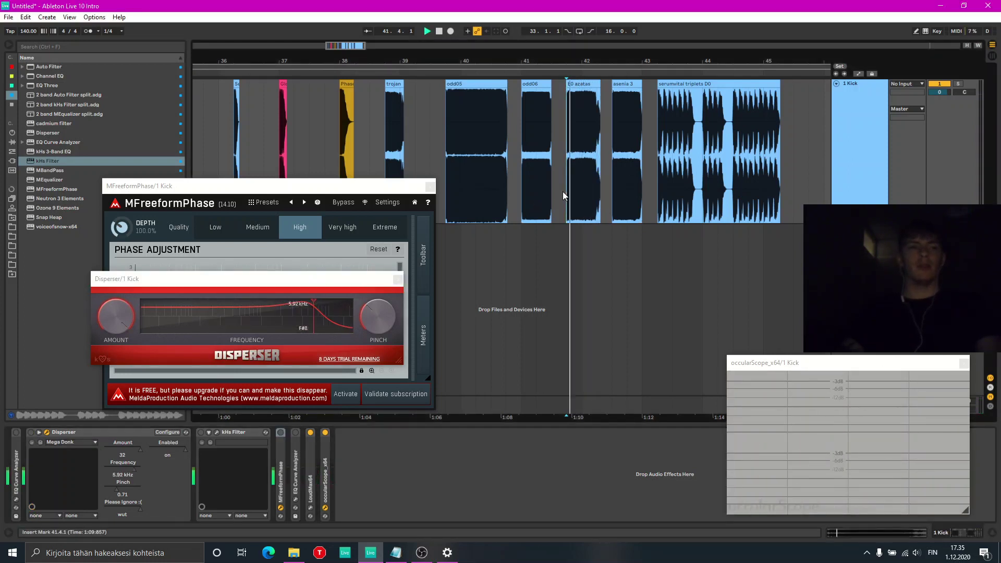
pyautogui.press('space')
pyautogui.press('space')
pyautogui.click(31, 432)
# - Lower Disperser's frequency to 546 Hz and audition the E0 azates clip repeatedly
pyautogui.press('space')
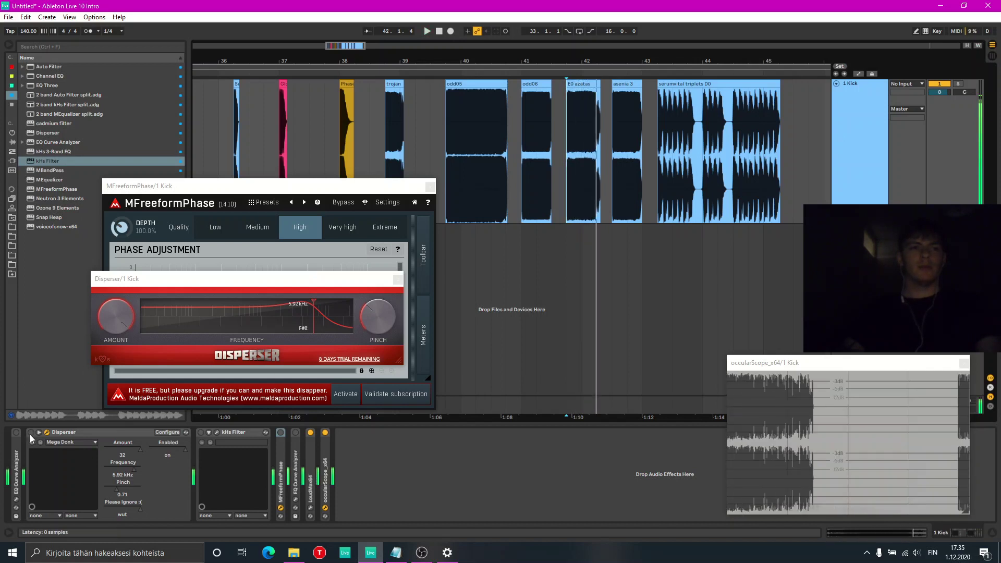
pyautogui.moveTo(315, 321); pyautogui.dragTo(244, 326)
pyautogui.press('space')
pyautogui.press('space')
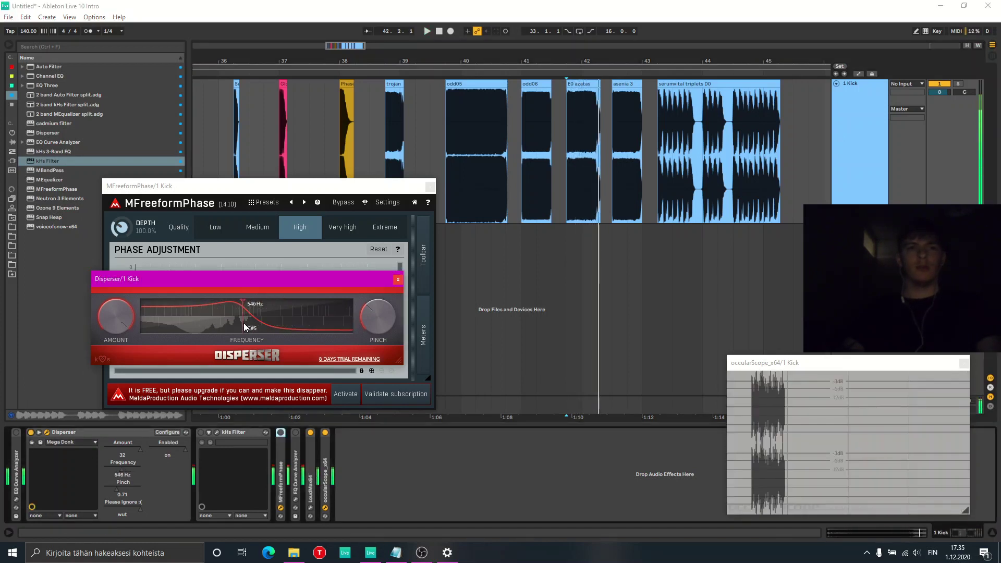
pyautogui.press('space')
# - Bypass Disperser, enable MFreeformPhase, and play the E0 azates clip through its dense saw curve
pyautogui.click(292, 436)
pyautogui.press('space')
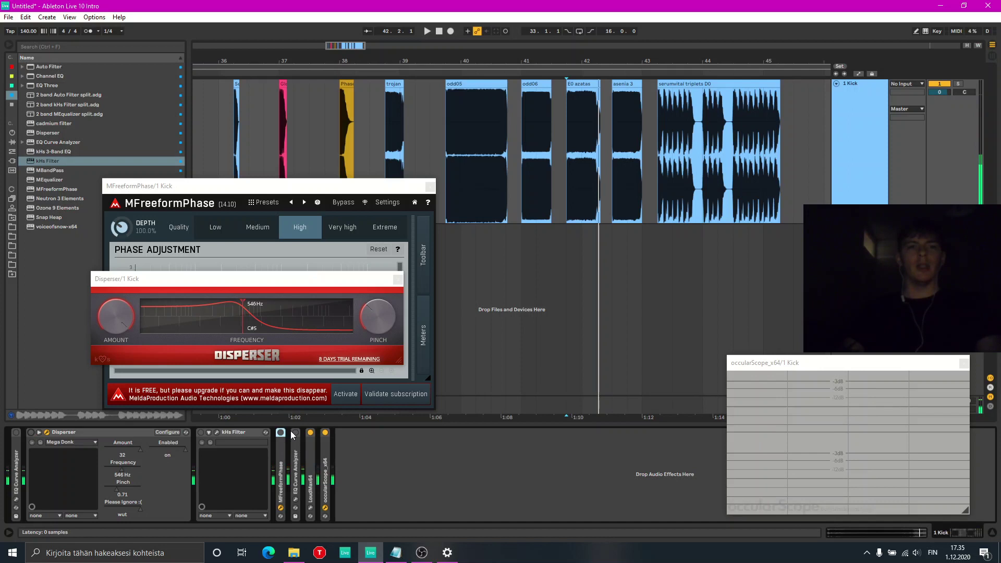
pyautogui.click(281, 433)
pyautogui.press('space')
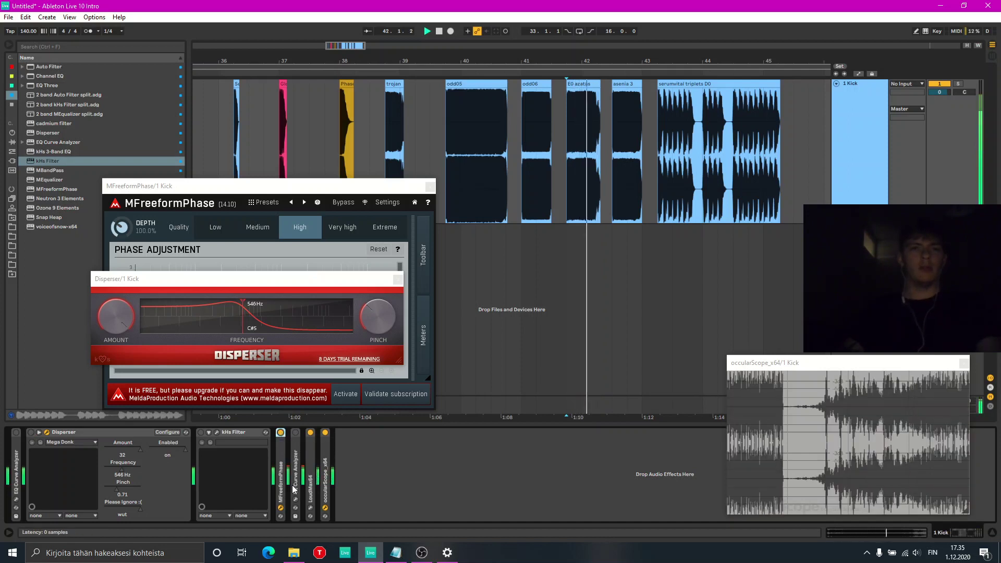
pyautogui.click(293, 188)
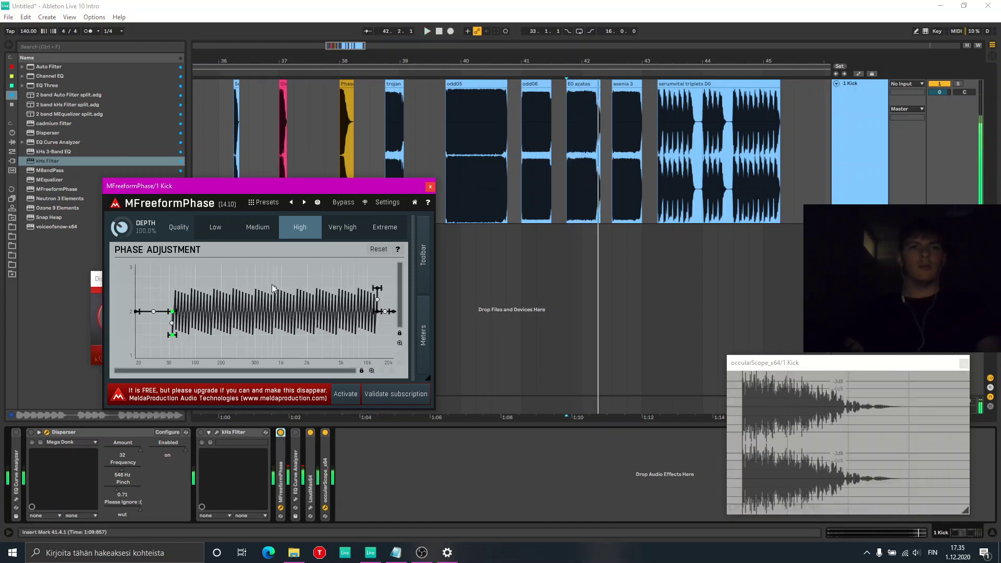
pyautogui.press('space')
# - Reduce the saw curve's tooth count in MFreeformPhase, enable both EQ Curve Analyzer instances, and reopen MFreeformPhase
pyautogui.moveTo(276, 292)
pyautogui.mouseDown()
pyautogui.moveTo(279, 324)
pyautogui.moveTo(274, 304)
pyautogui.mouseUp()
pyautogui.click(430, 187)
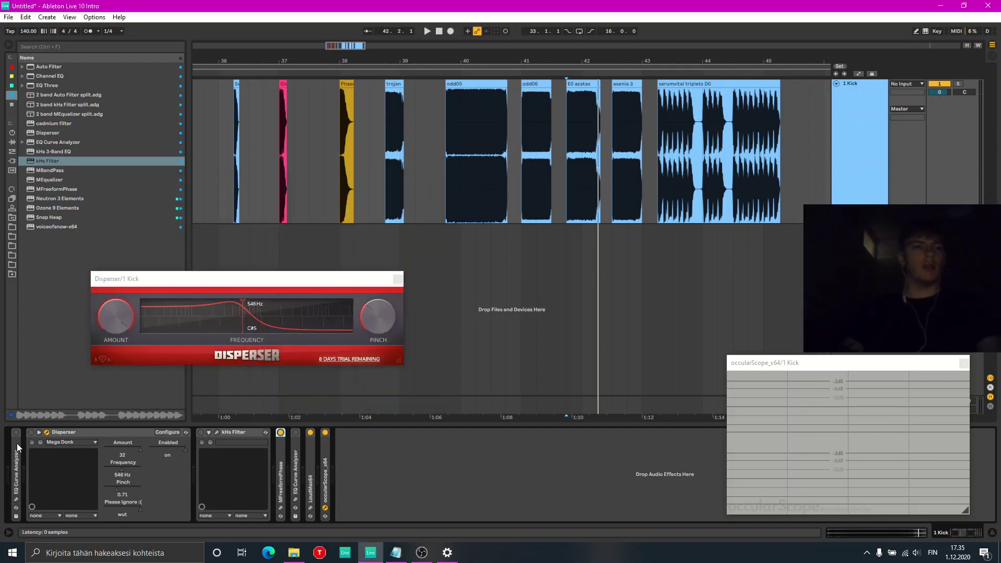
pyautogui.press('space')
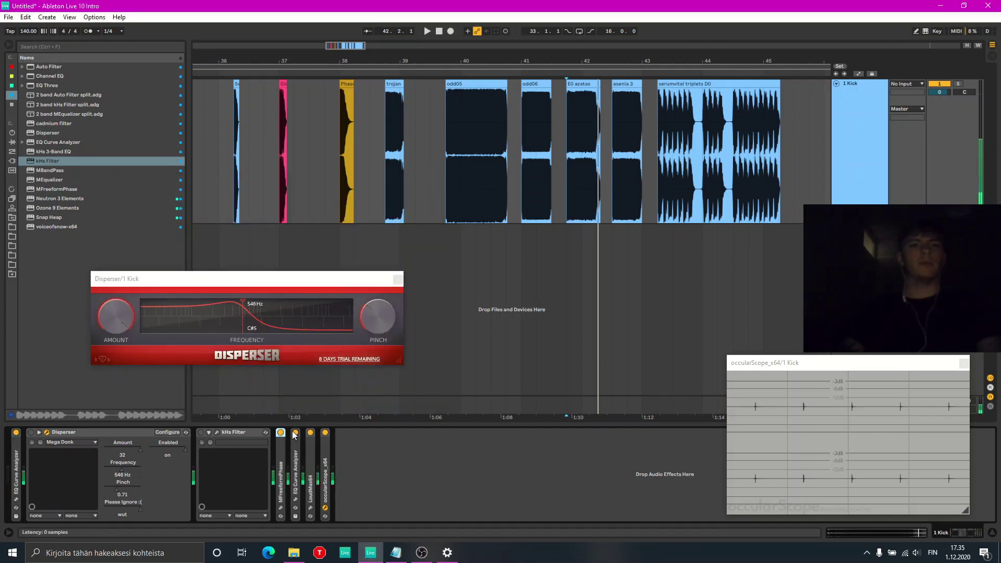
pyautogui.click(280, 508)
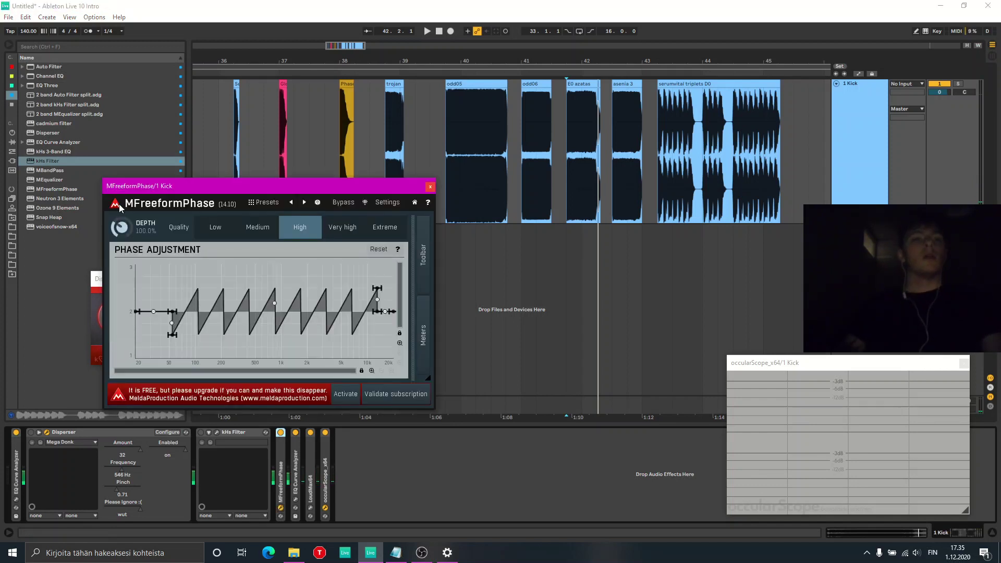
# - Reduce the saw curve to a single rising ramp and show its phase response in EQ Curve Analyzer
pyautogui.moveTo(274, 304); pyautogui.dragTo(273, 312)
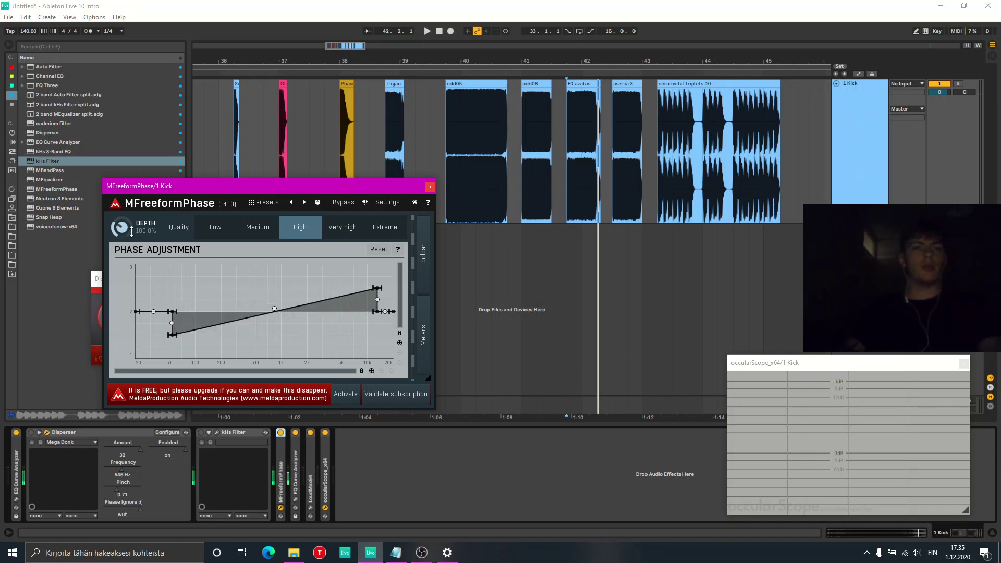
pyautogui.click(295, 500)
pyautogui.click(204, 190)
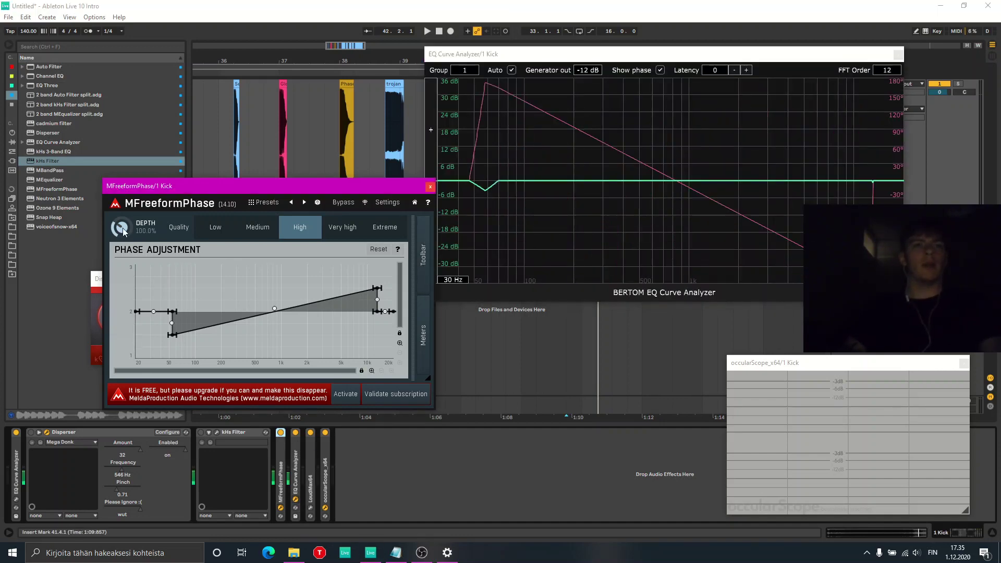
# - Raise MFreeformPhase's depth to 2690.8% and then to 10000%, and close MFreeformPhase and EQ Curve Analyzer
pyautogui.moveTo(122, 227); pyautogui.dragTo(120, 192)
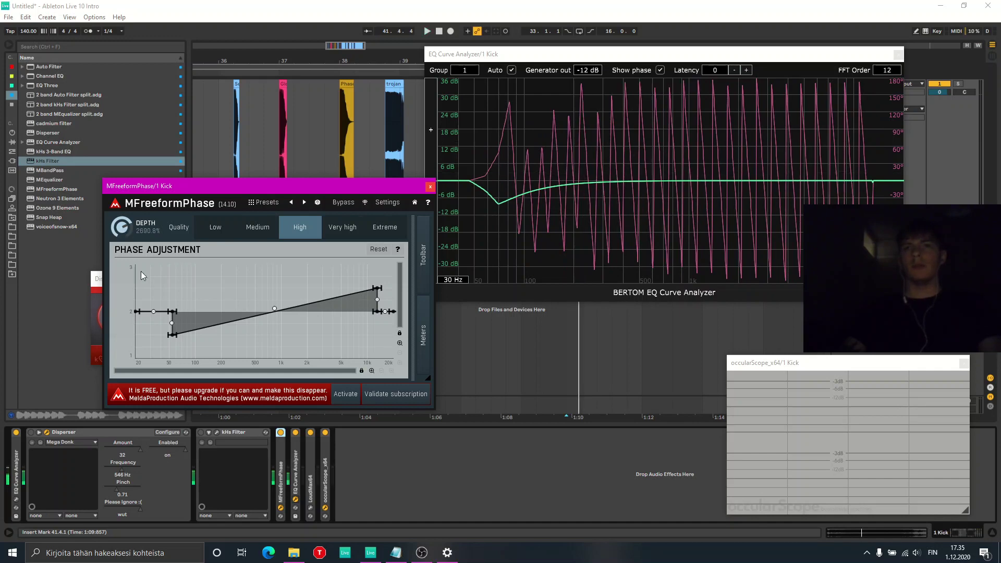
pyautogui.moveTo(130, 226); pyautogui.dragTo(130, 214)
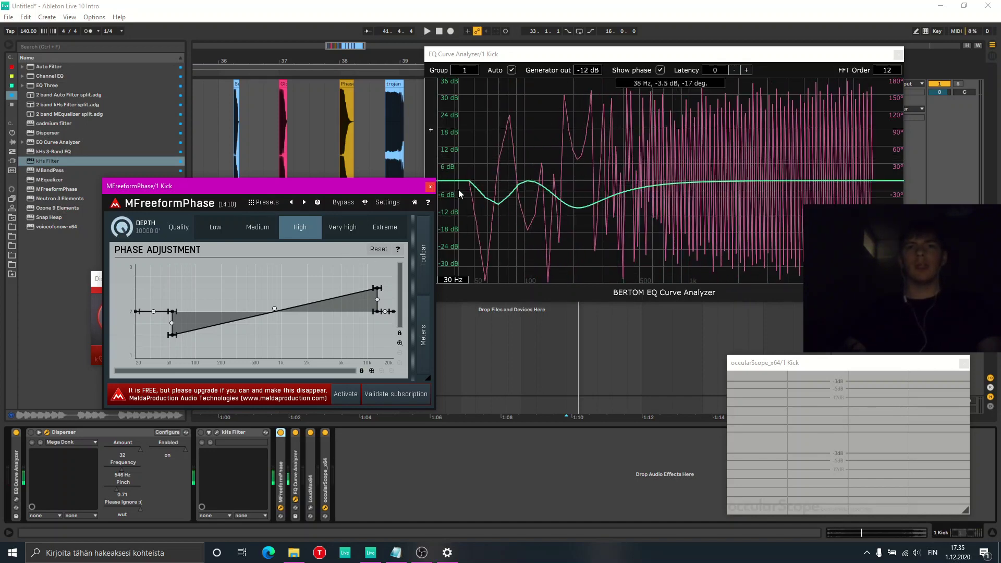
pyautogui.click(430, 187)
pyautogui.click(898, 56)
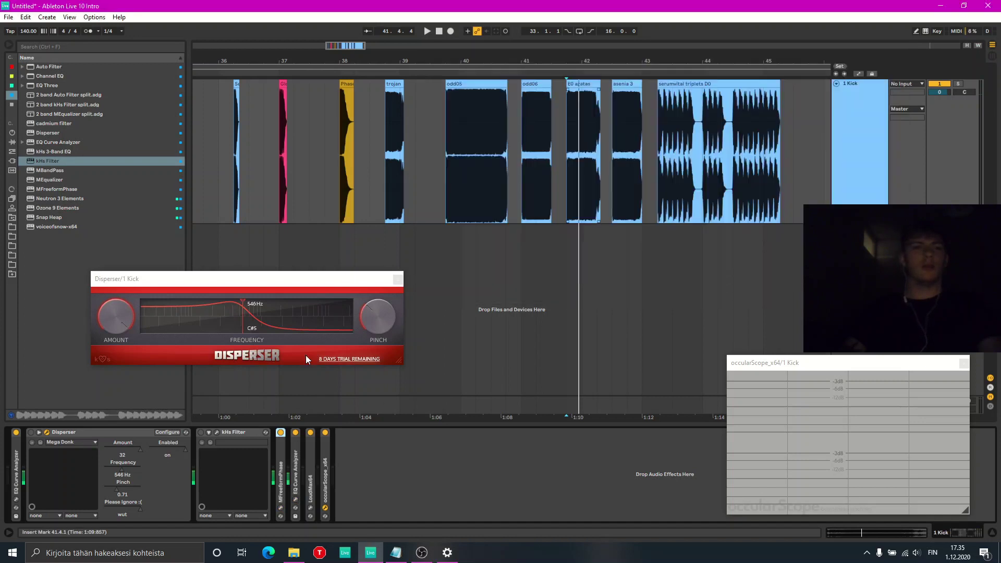
# - Disable both EQ Curve Analyzer instances, play the odd05 clip through MFreeformPhase, and close Disperser's window
pyautogui.click(440, 184)
pyautogui.press('space')
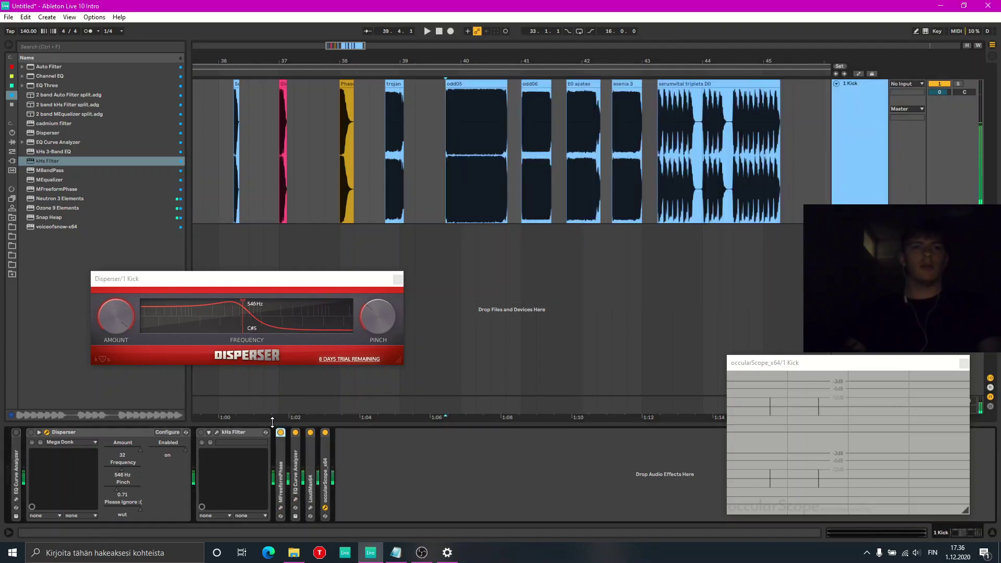
pyautogui.click(296, 433)
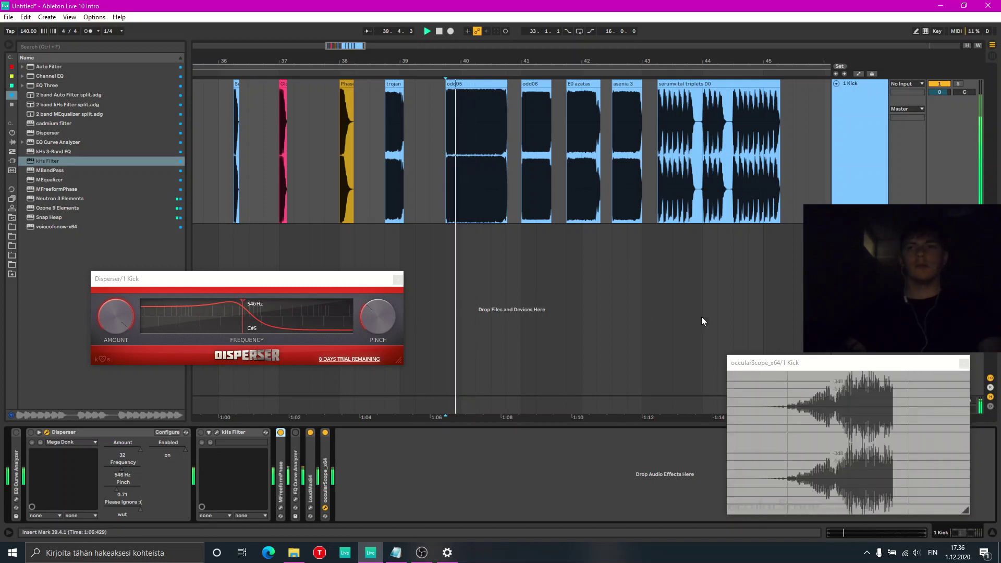
pyautogui.click(397, 281)
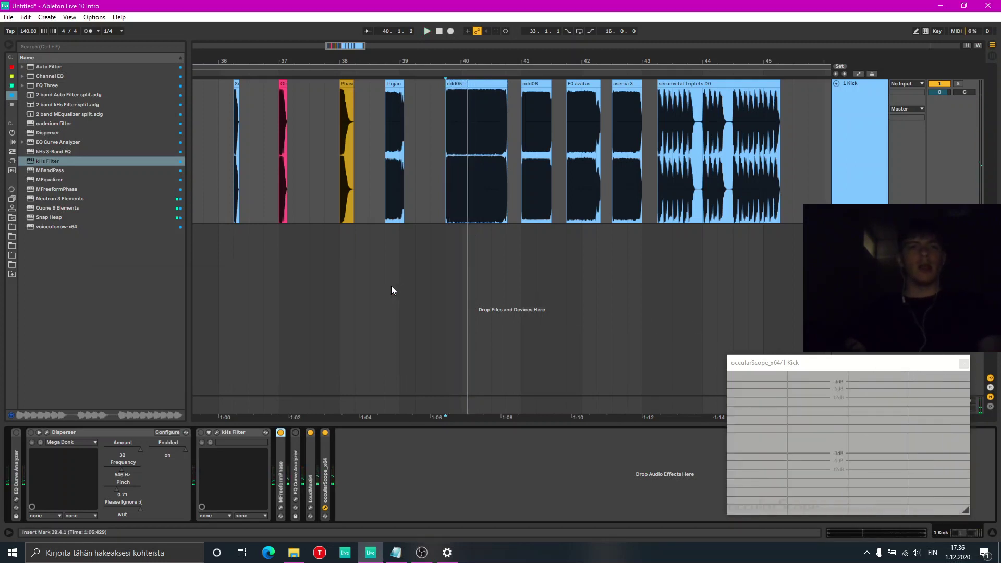
# - Open MFreeformPhase, compare it briefly with Disperser's window, and keep only MFreeformPhase open over the arrangement
pyautogui.click(281, 507)
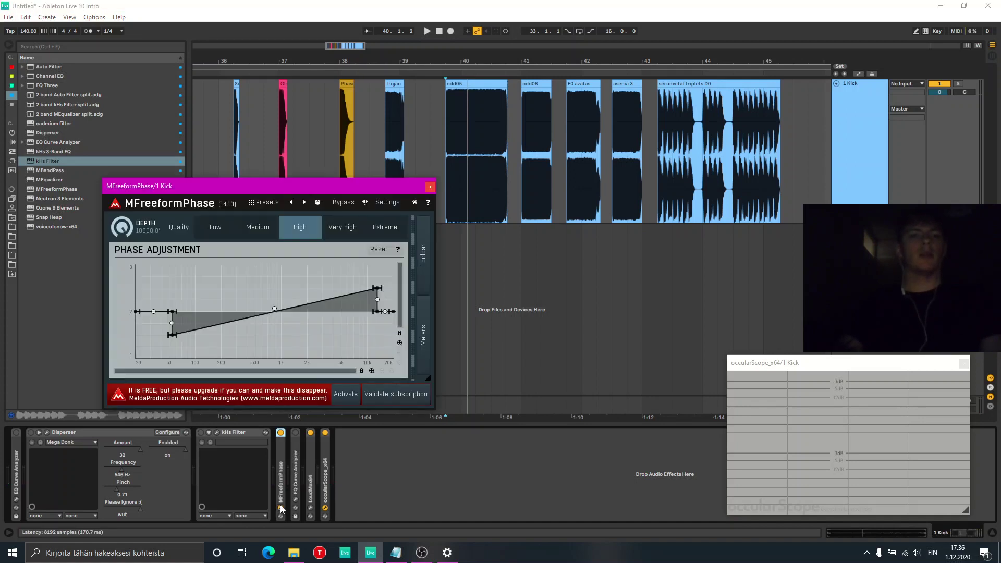
pyautogui.click(51, 433)
pyautogui.click(46, 434)
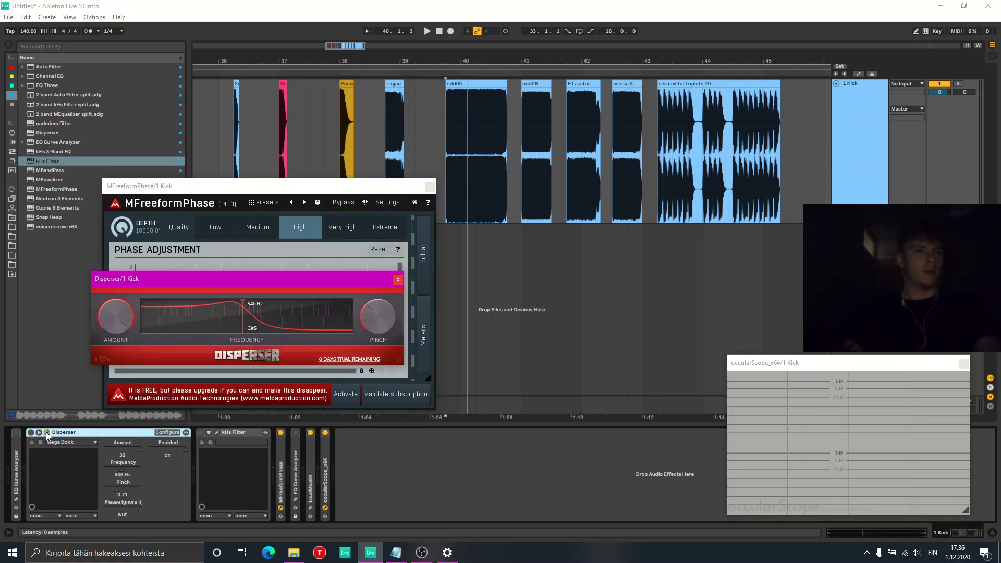
pyautogui.click(398, 281)
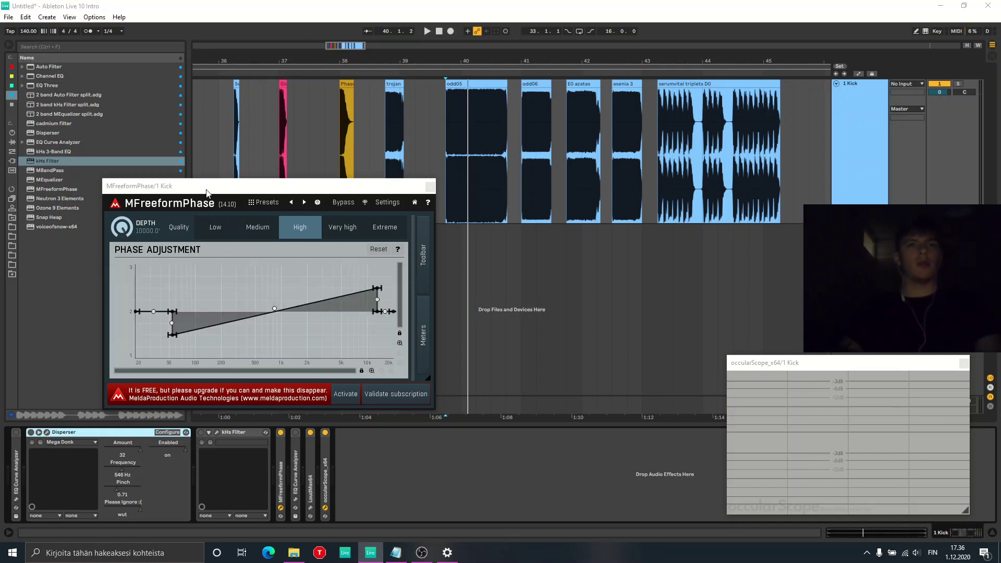
pyautogui.moveTo(209, 186); pyautogui.dragTo(325, 131)
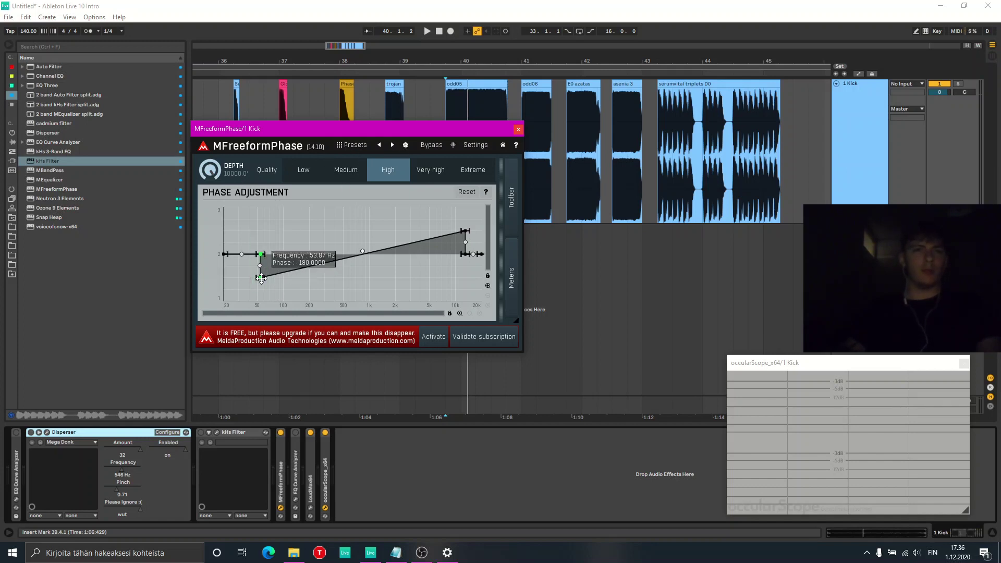
# - Shift the ramp's low-frequency edge to a slightly higher frequency and check MFreeformPhase's settings
pyautogui.moveTo(260, 277); pyautogui.dragTo(264, 278)
pyautogui.moveTo(445, 214); pyautogui.dragTo(474, 278)
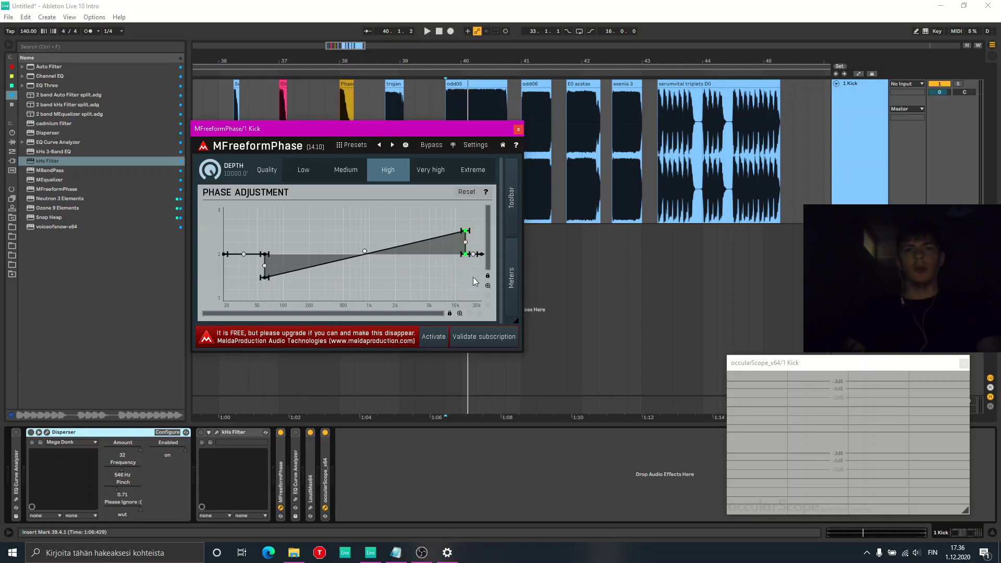
pyautogui.click(461, 150)
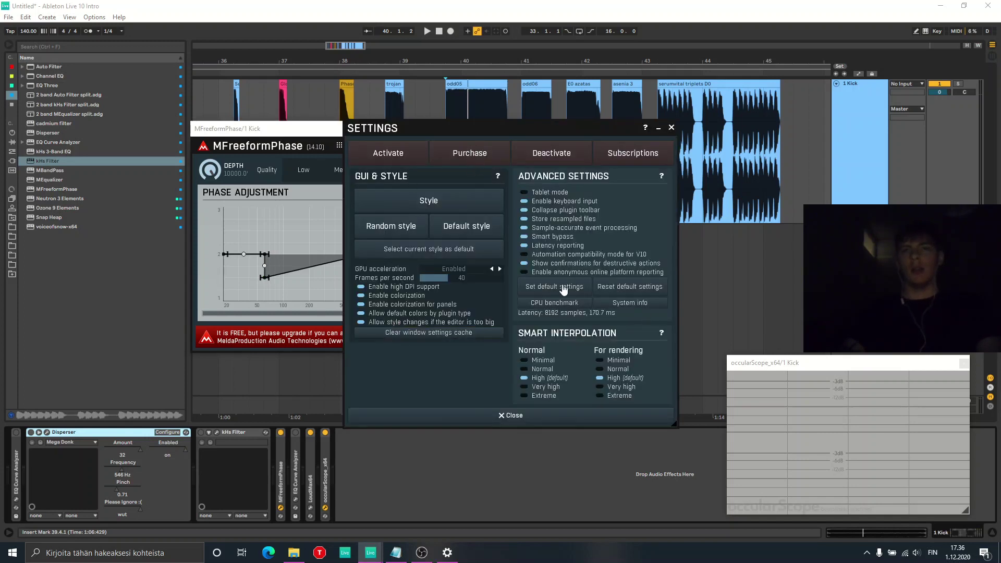
pyautogui.click(439, 419)
# - Replace MFreeformPhase with a fresh instance after the second EQ Curve Analyzer and shift the saw curve's first low point to a lower frequency
pyautogui.click(281, 471)
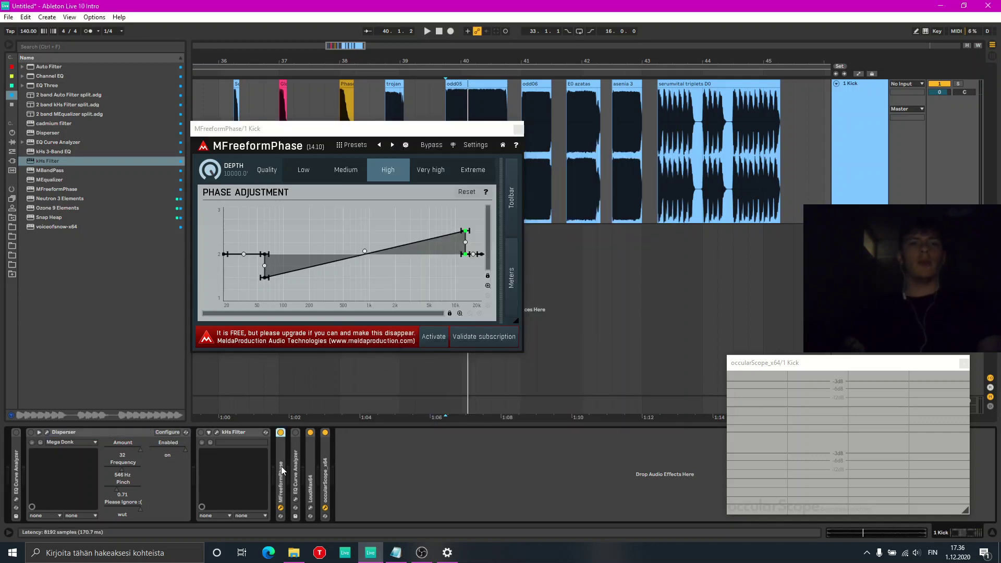
pyautogui.press('Delete')
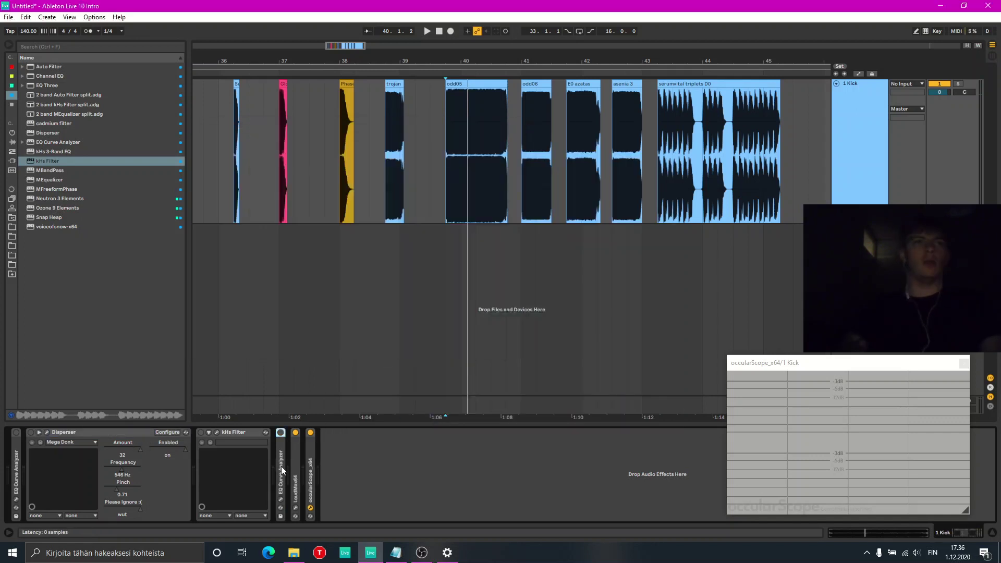
pyautogui.moveTo(65, 189); pyautogui.dragTo(290, 467)
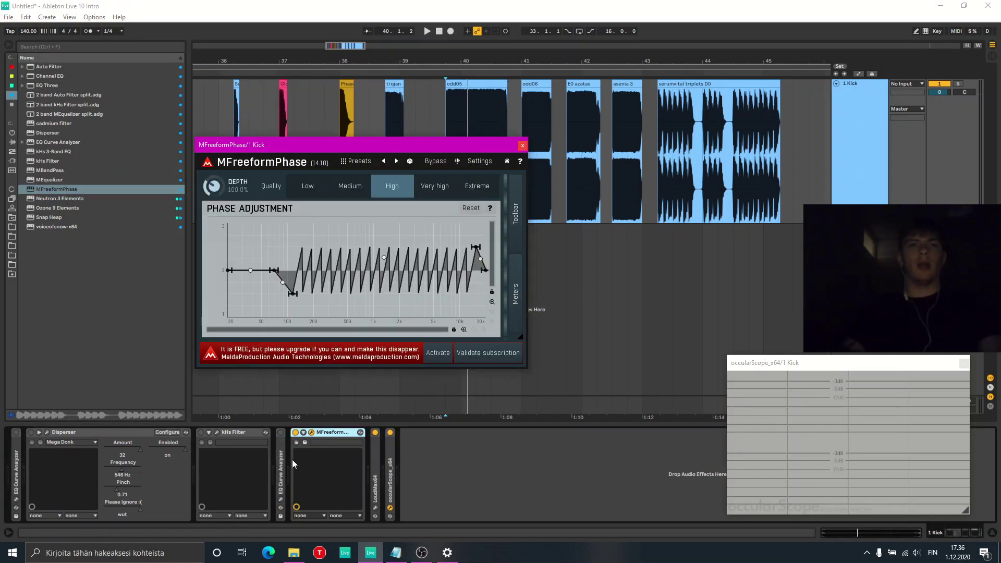
pyautogui.moveTo(293, 296); pyautogui.dragTo(272, 293)
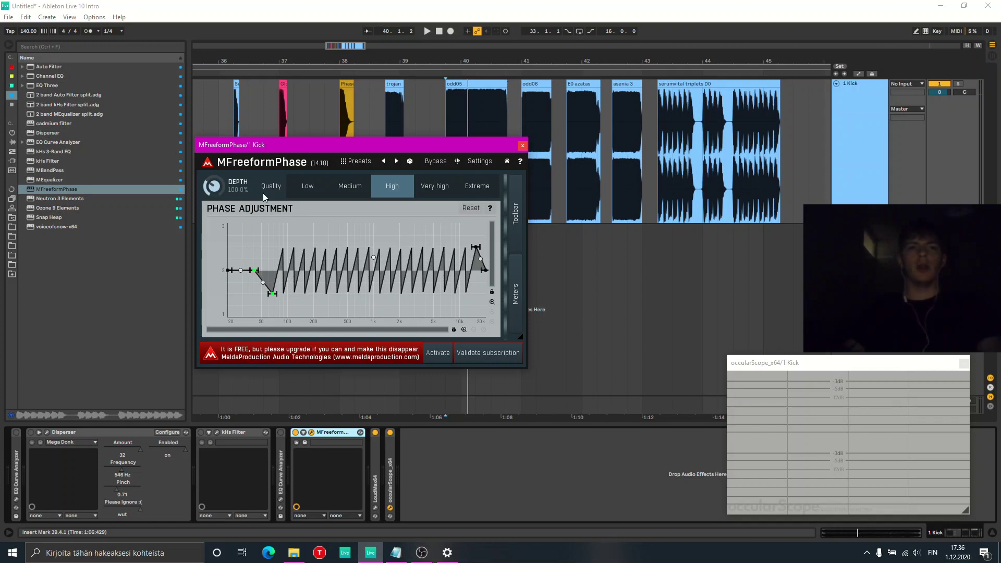
pyautogui.rightClick(296, 215)
pyautogui.click(549, 432)
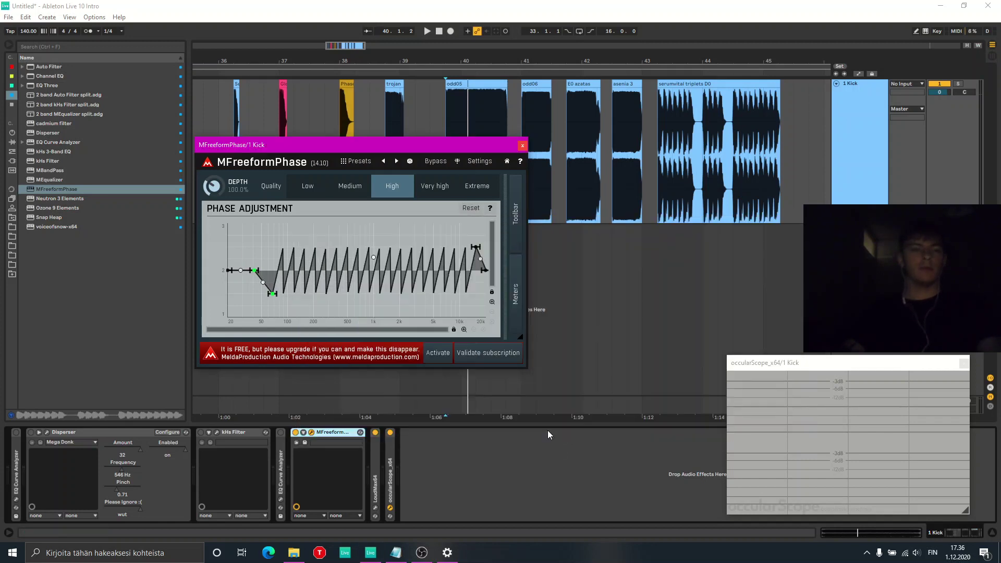
pyautogui.hotkey('alt', 'Tab')
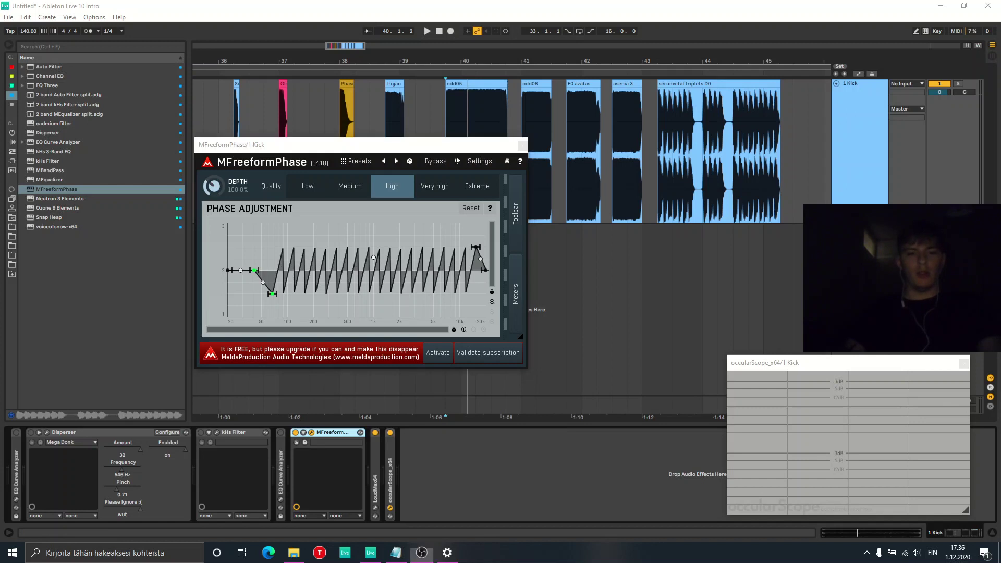